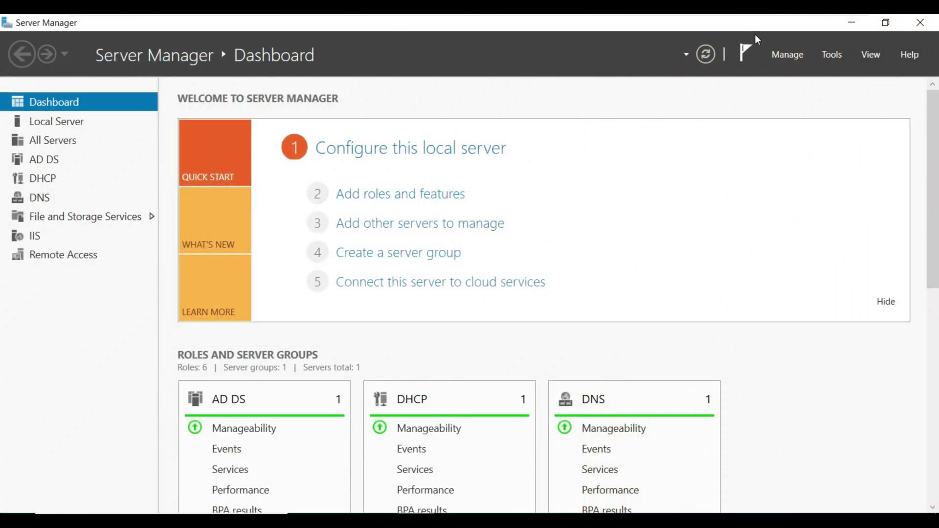
View the local server's properties to check its computer name, domain and LAN address
{"action": "mouse_move", "coordinate": [758, 19]}
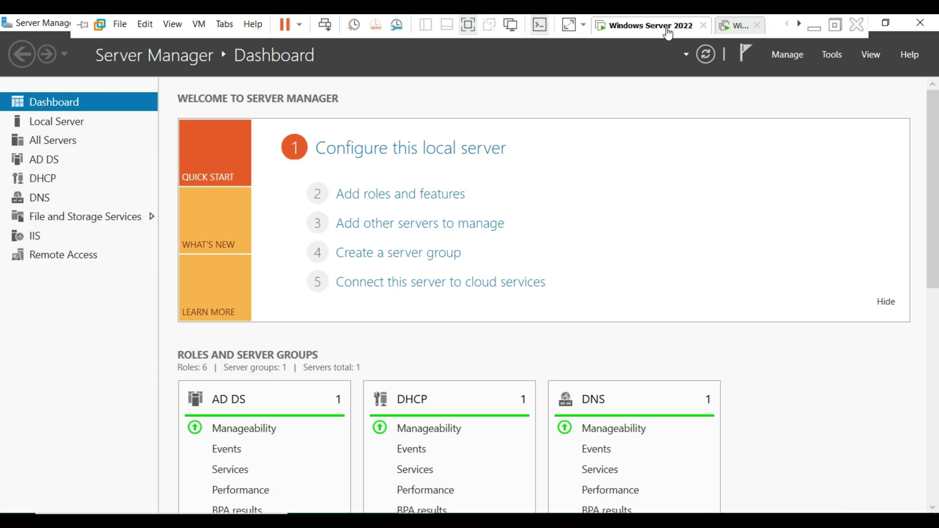
{"action": "left_click", "coordinate": [69, 124]}
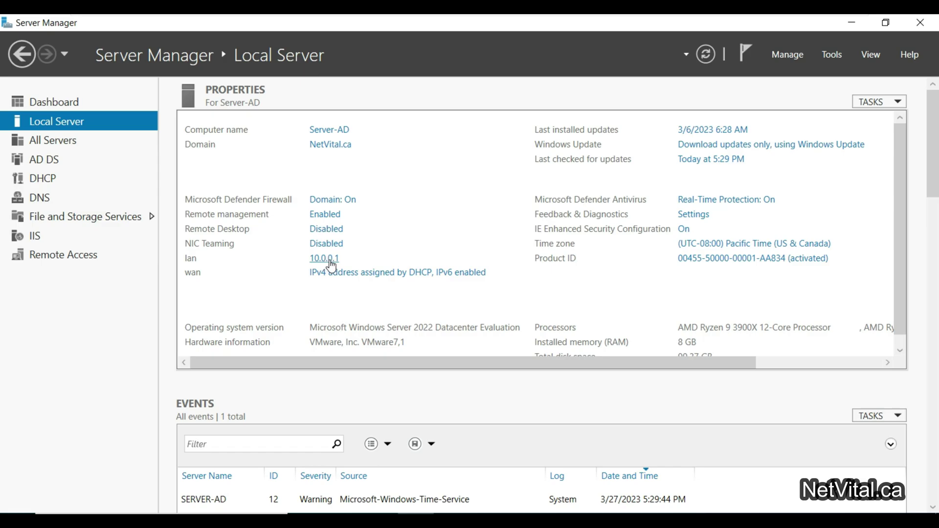
Switch to the Windows 10 virtual machine and view the connection details of its Ethernet0 adapter
{"action": "left_click", "coordinate": [736, 27]}
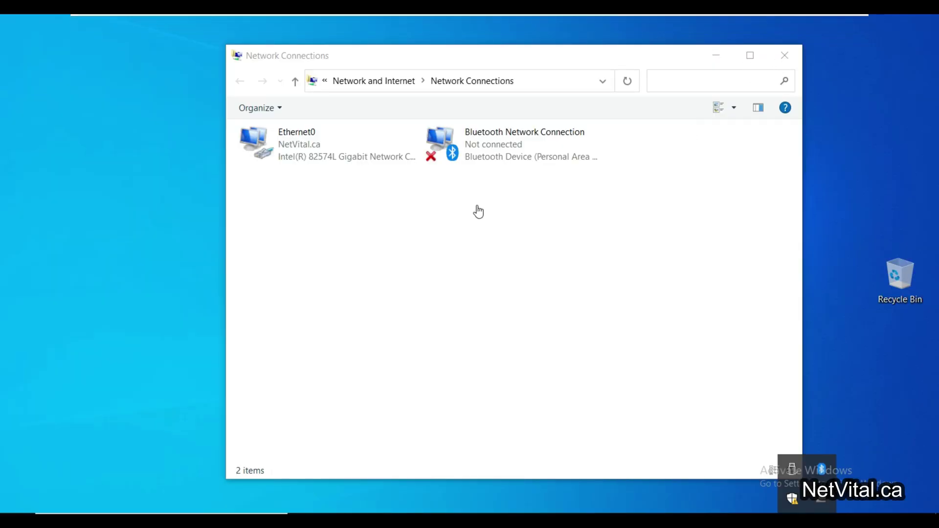
{"action": "left_click", "coordinate": [286, 148]}
{"action": "right_click", "coordinate": [286, 148]}
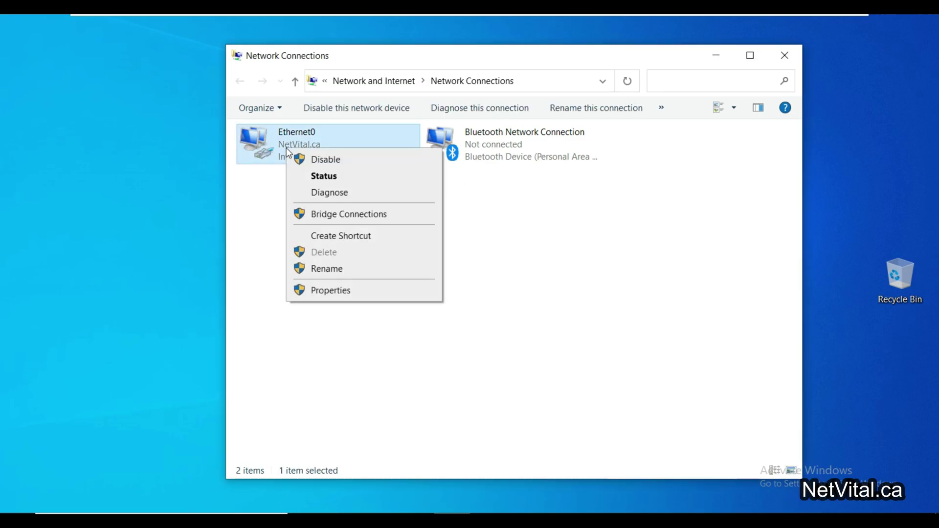
{"action": "left_click", "coordinate": [311, 179]}
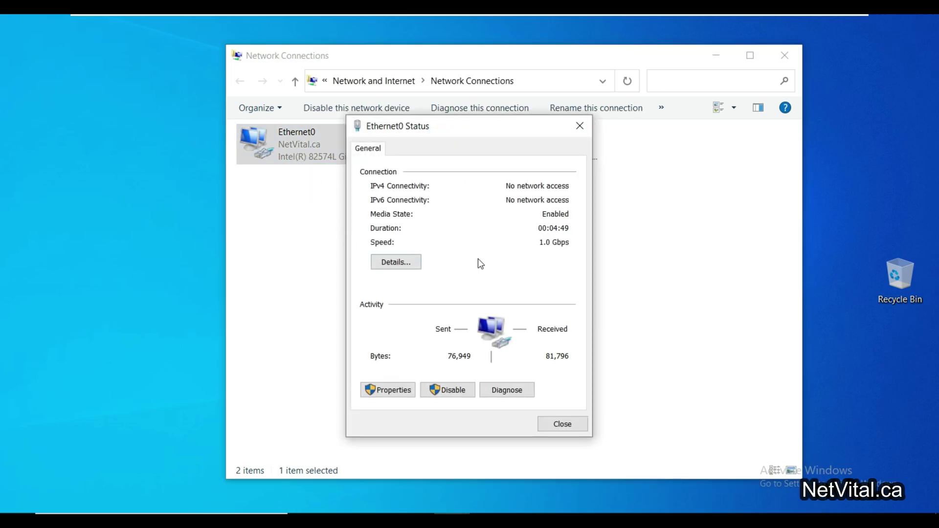
{"action": "left_click", "coordinate": [396, 262]}
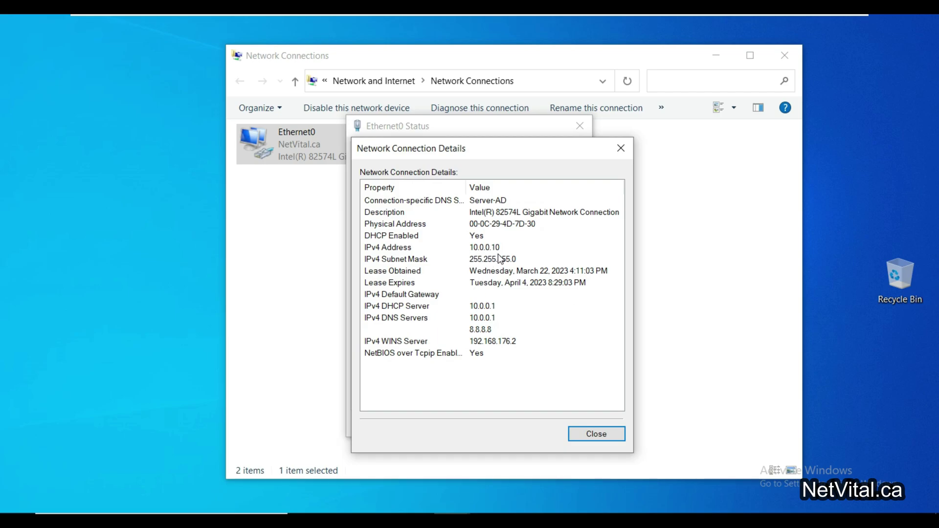
View the Windows 10 client's full computer name and domain membership in System Properties
{"action": "left_click", "coordinate": [15, 521]}
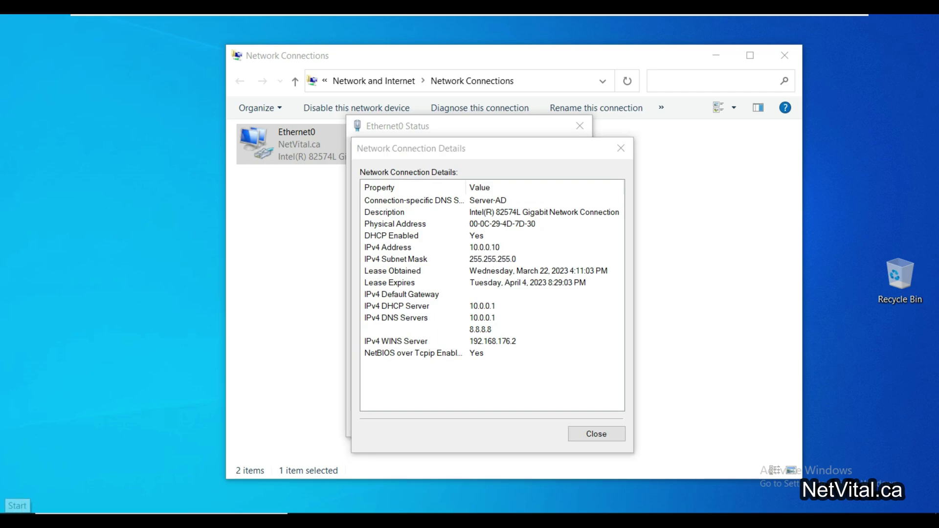
{"action": "right_click", "coordinate": [15, 521]}
{"action": "left_click", "coordinate": [122, 191]}
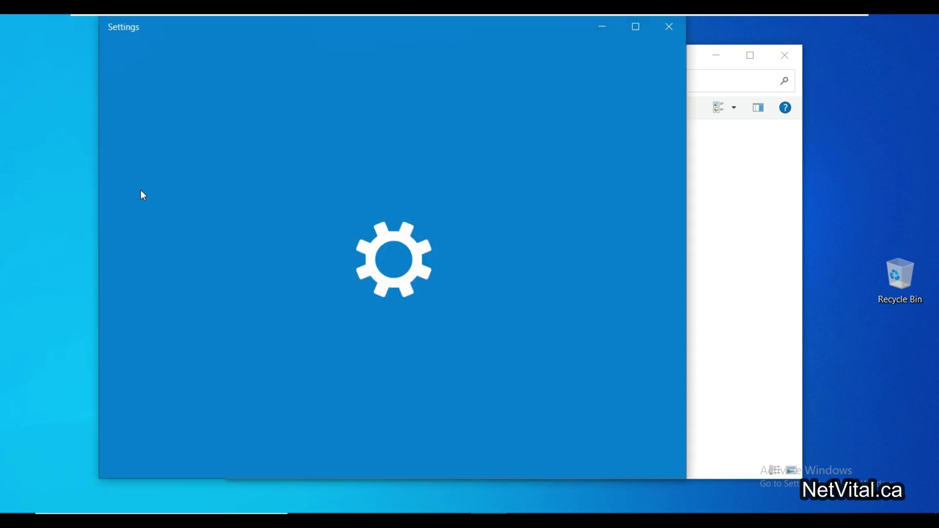
{"action": "scroll", "coordinate": [484, 373], "scroll_direction": "down", "scroll_amount": 8}
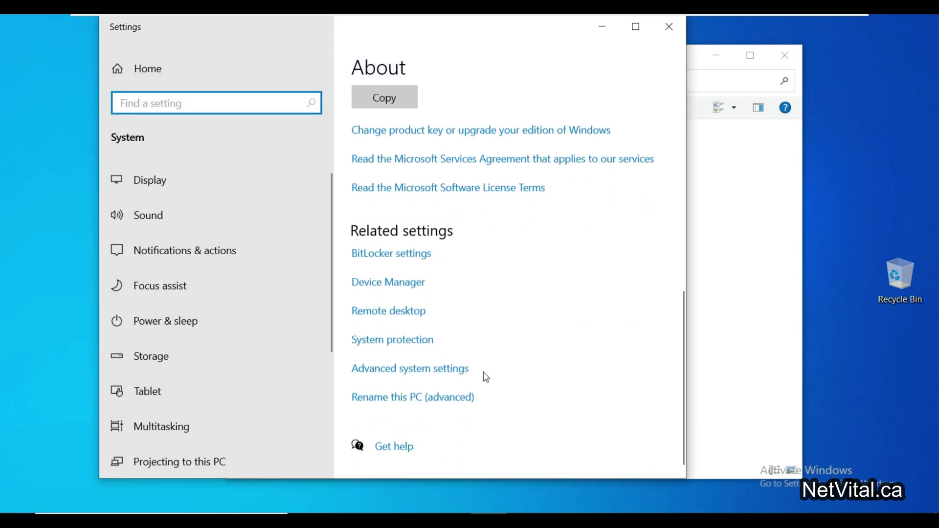
{"action": "left_click", "coordinate": [443, 371]}
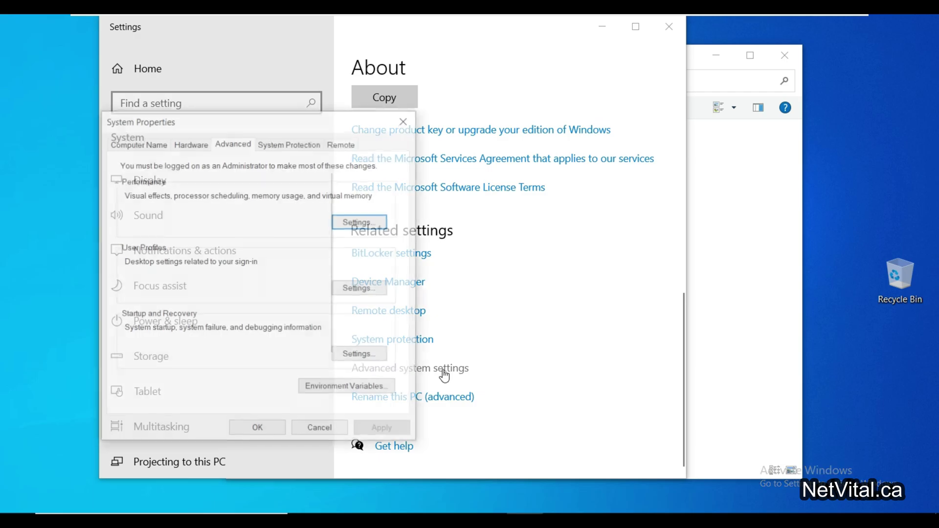
{"action": "left_click", "coordinate": [136, 144]}
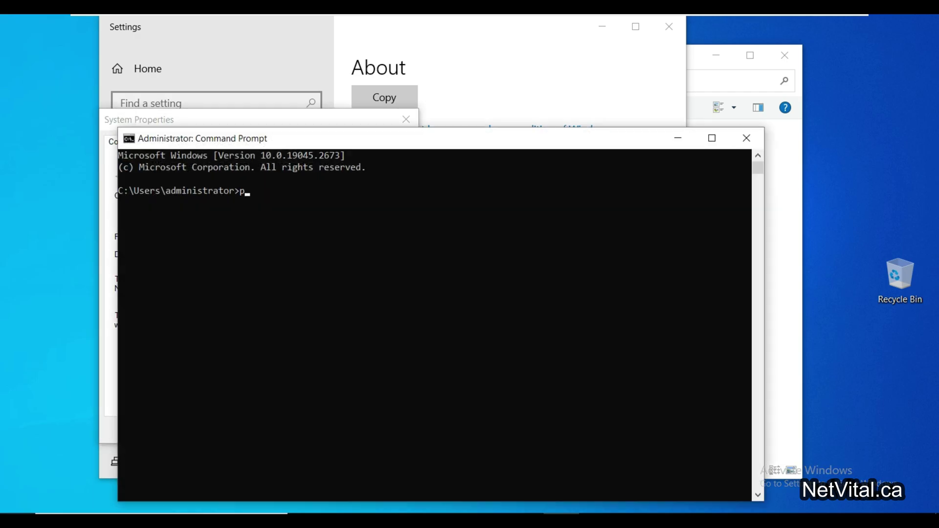
Ping the server from the client's command prompt, by the address 10.0.0.1 and by the name server-ad
{"action": "type", "text": "ing 10.0.0.1"}
{"action": "key", "text": "Return"}
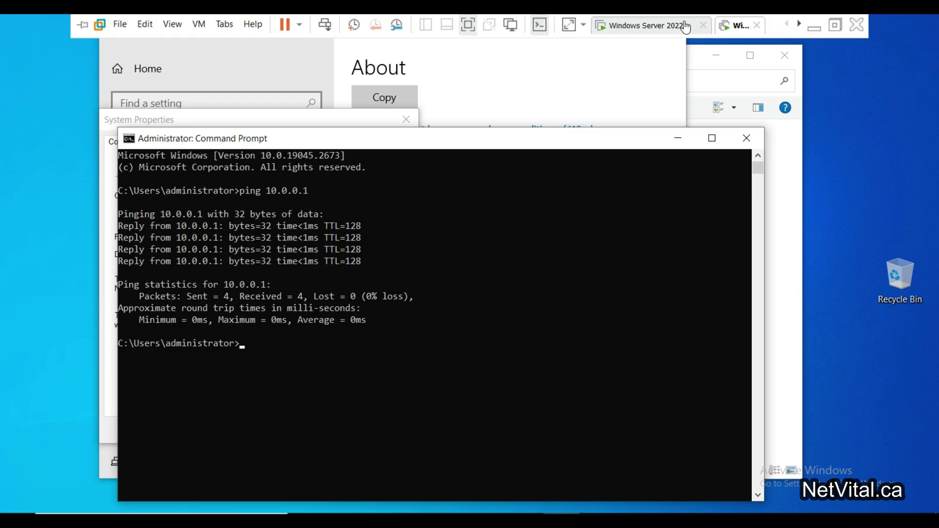
{"action": "left_click", "coordinate": [652, 27]}
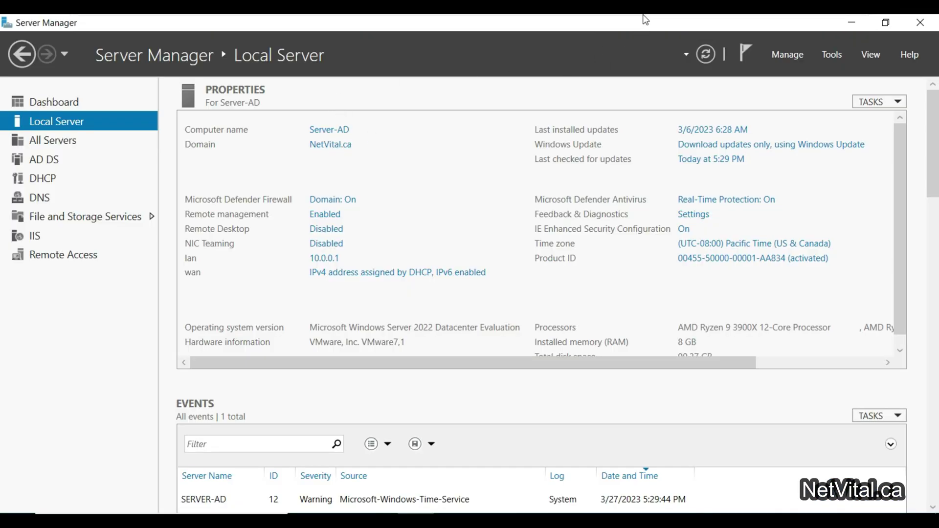
{"action": "mouse_move", "coordinate": [647, 19]}
{"action": "left_click", "coordinate": [729, 25]}
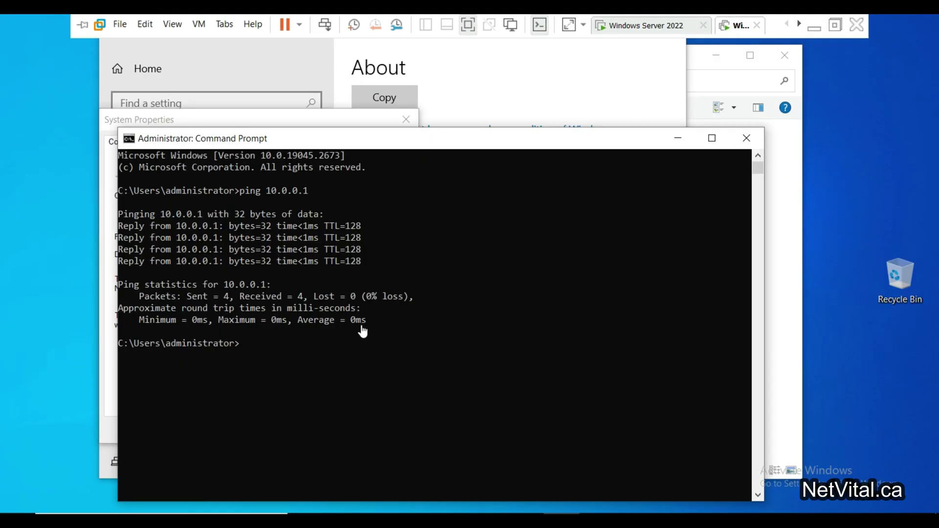
{"action": "type", "text": "pin"}
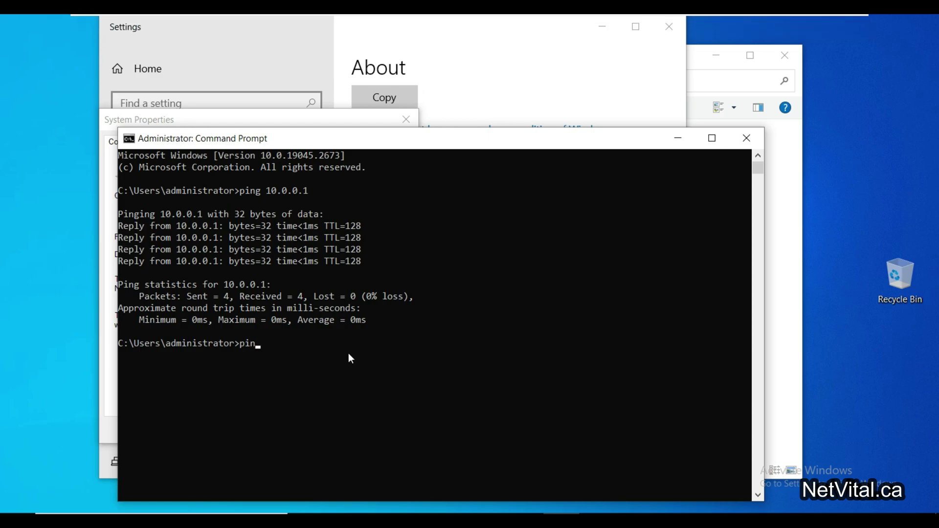
{"action": "type", "text": "g server-ad"}
{"action": "key", "text": "Return"}
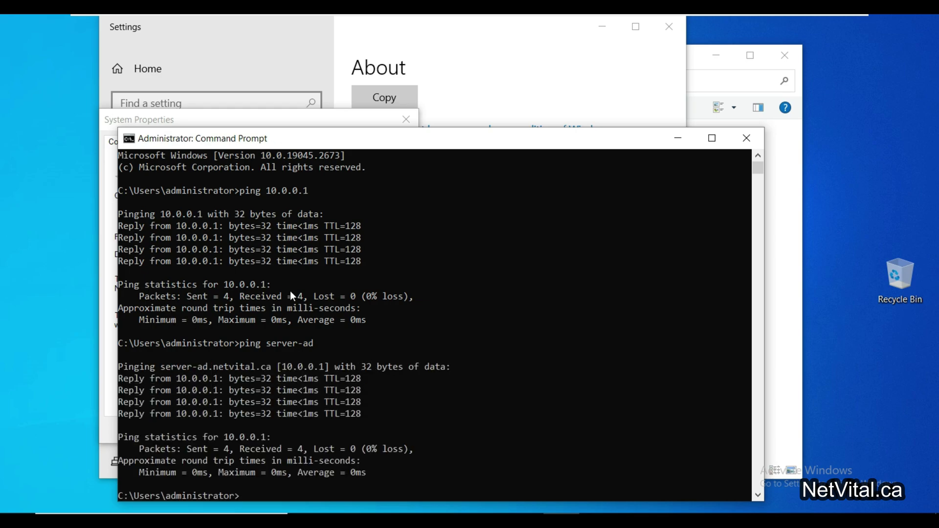
Close all open windows on the Windows 10 client and switch back to the Windows Server 2022 virtual machine
{"action": "left_click", "coordinate": [747, 143]}
{"action": "left_click", "coordinate": [255, 430]}
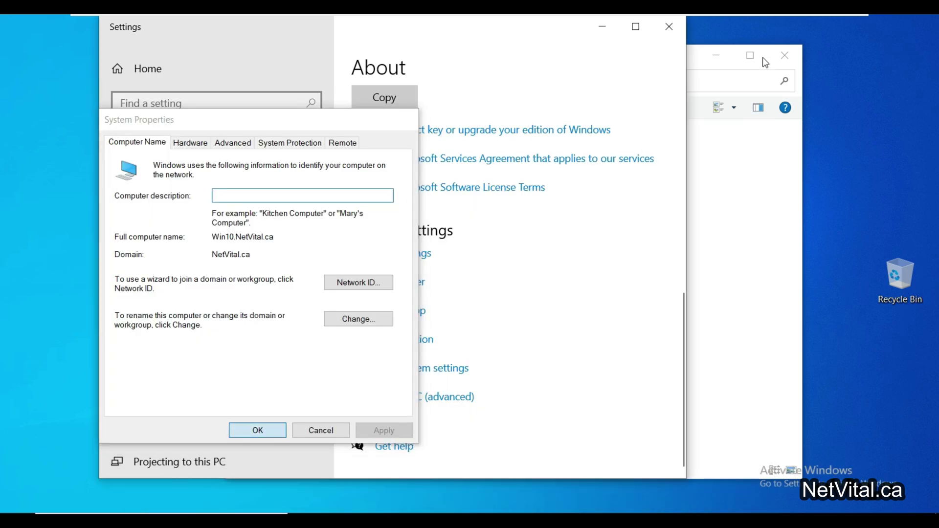
{"action": "left_click", "coordinate": [669, 27]}
{"action": "left_click", "coordinate": [782, 56]}
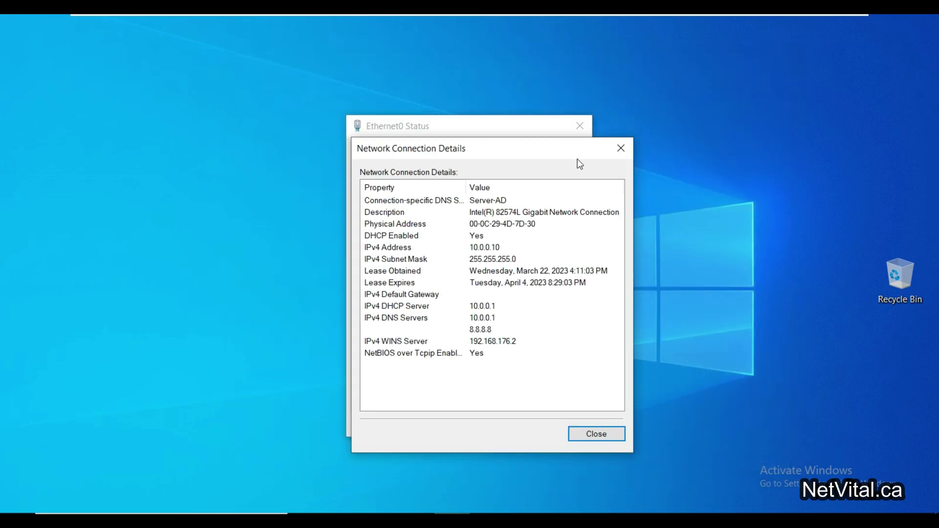
{"action": "left_click", "coordinate": [617, 149]}
{"action": "left_click", "coordinate": [581, 126]}
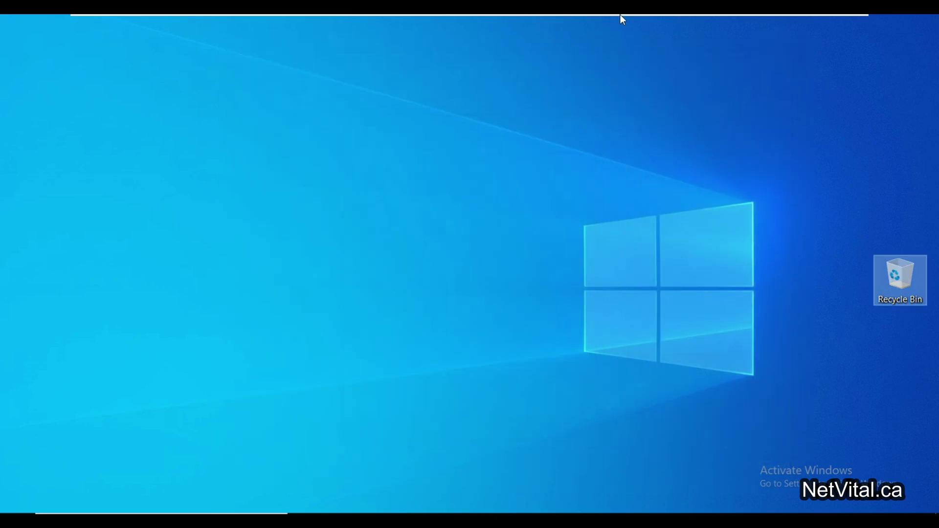
{"action": "mouse_move", "coordinate": [620, 15]}
{"action": "left_click", "coordinate": [656, 25]}
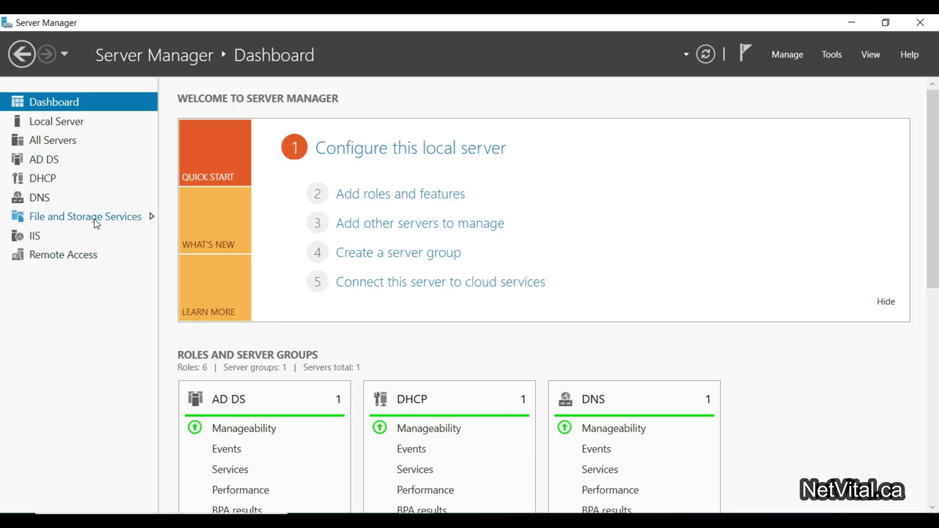
Create a folder named Share-Folder in the root of the server's local disk C:
{"action": "key", "text": "super+e"}
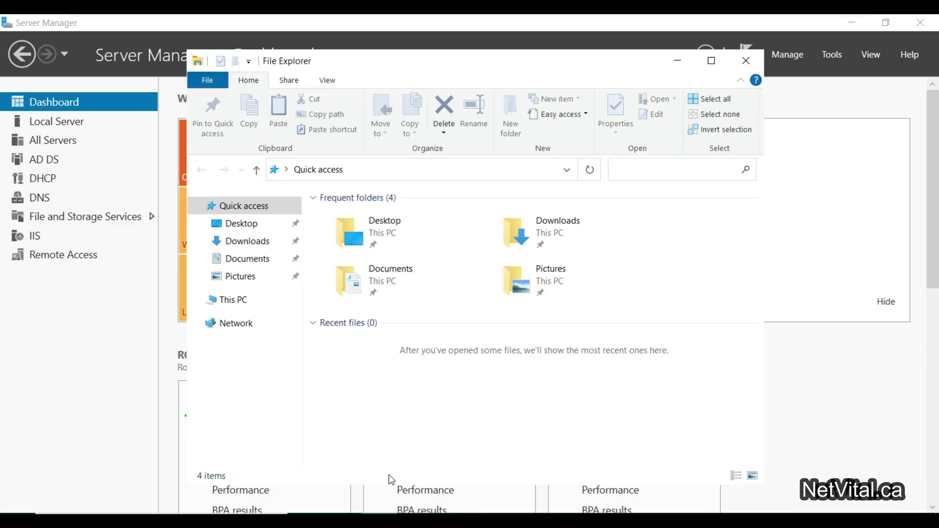
{"action": "left_click", "coordinate": [252, 304]}
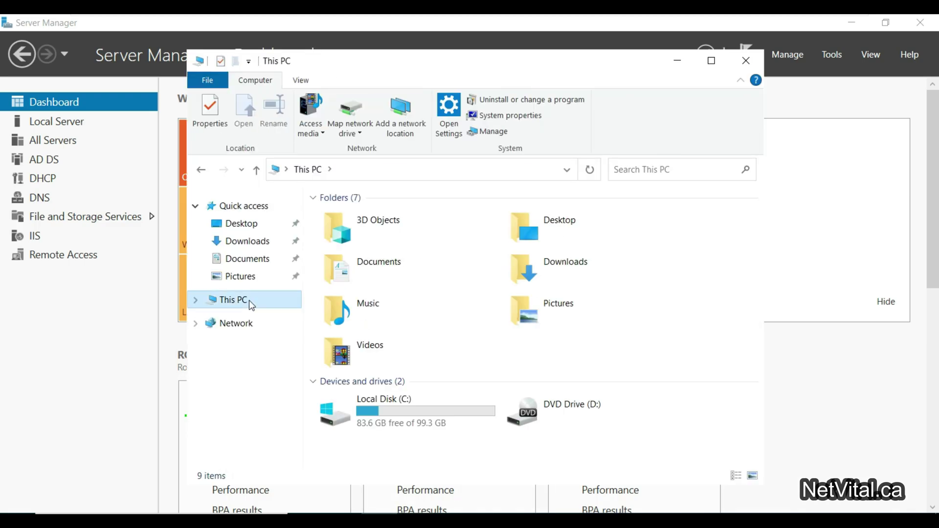
{"action": "double_click", "coordinate": [396, 407]}
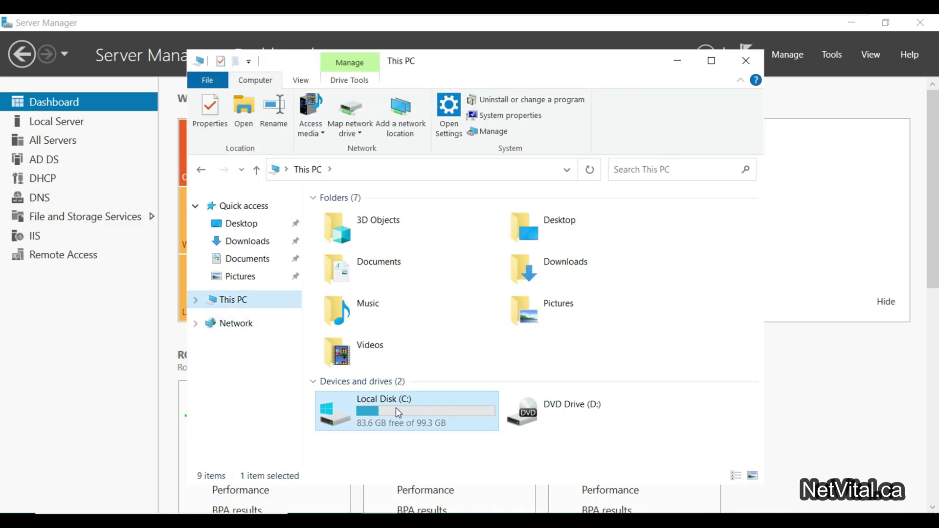
{"action": "right_click", "coordinate": [373, 363]}
{"action": "mouse_move", "coordinate": [444, 327]}
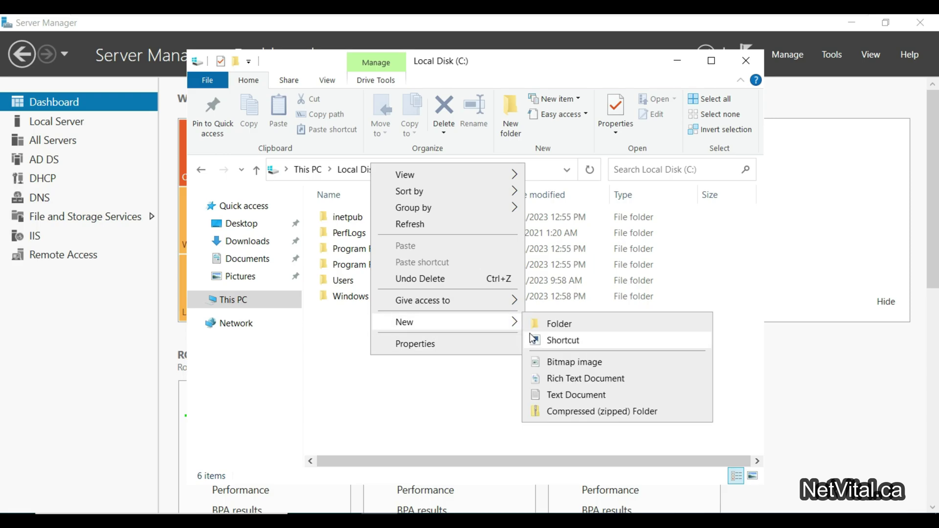
{"action": "left_click", "coordinate": [531, 324]}
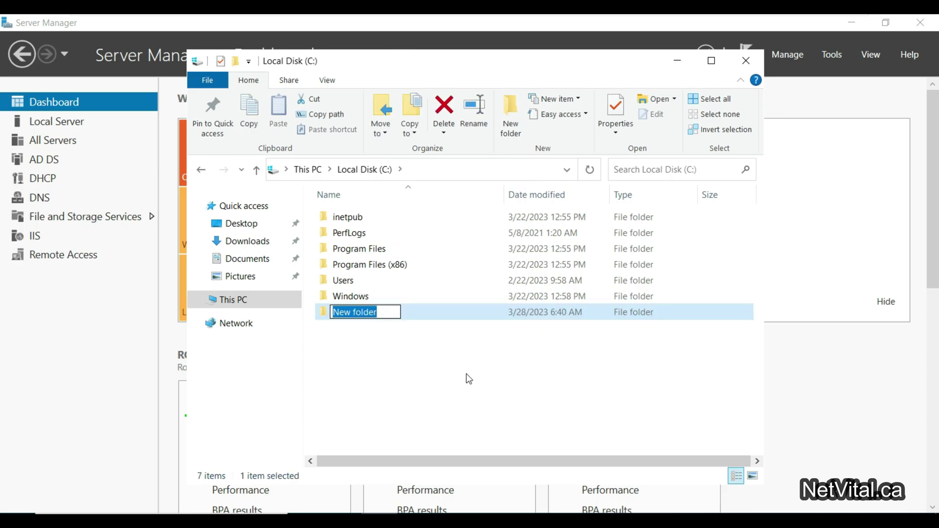
{"action": "type", "text": "Share-"}
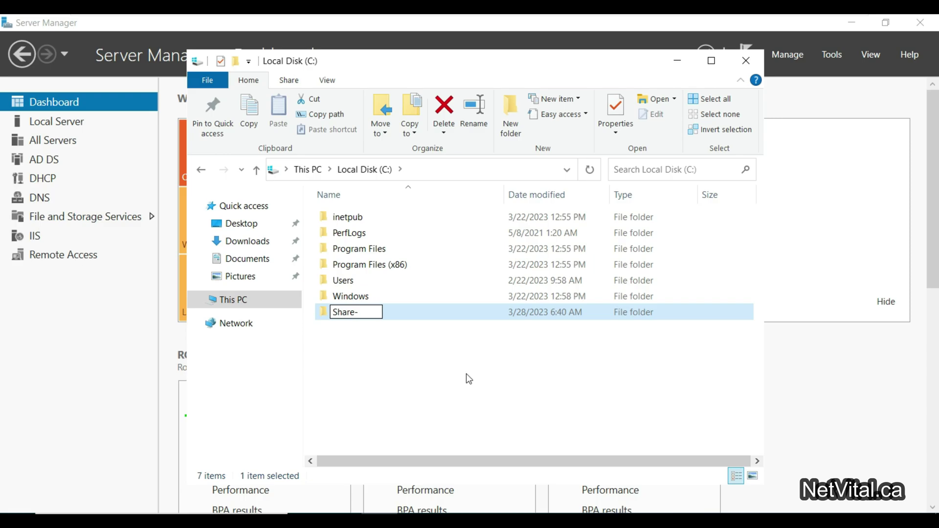
{"action": "type", "text": "Folder"}
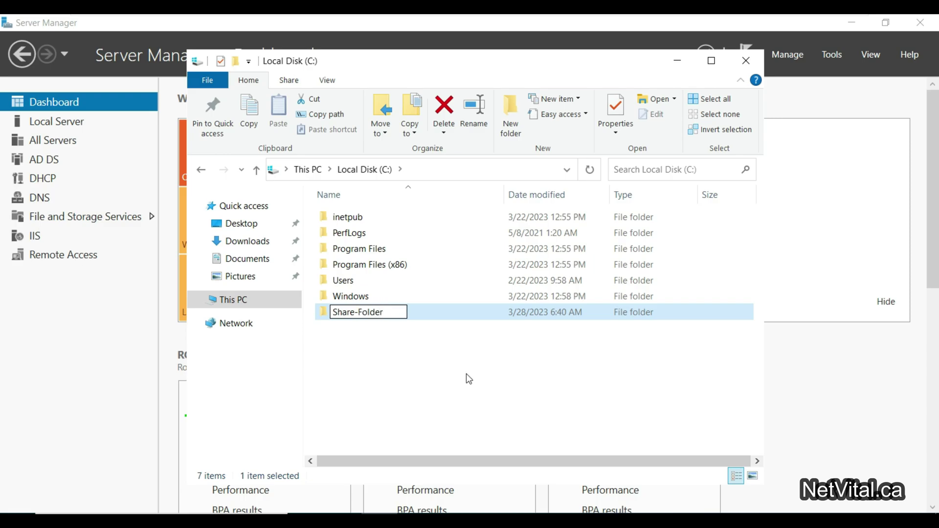
{"action": "key", "text": "Return"}
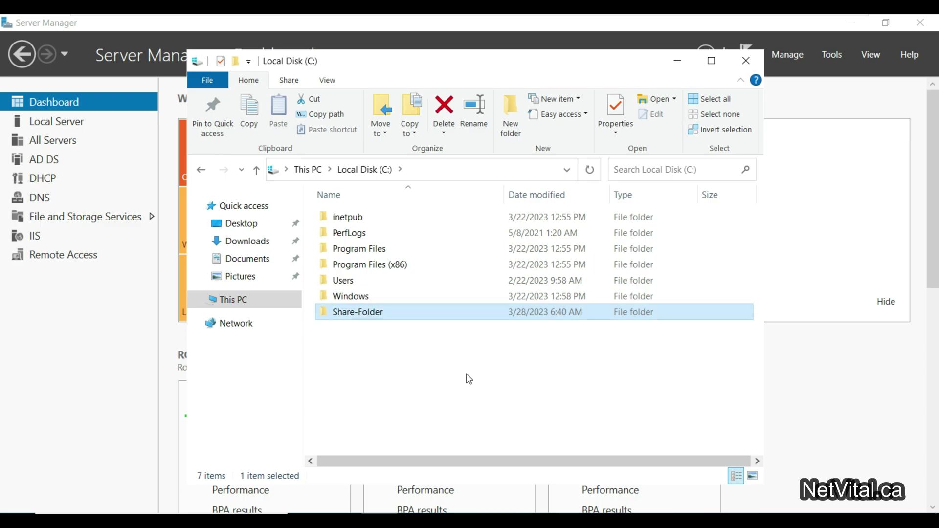
Create a text document named Test inside Share-Folder and close the folder window
{"action": "key", "text": "Return"}
{"action": "right_click", "coordinate": [454, 269]}
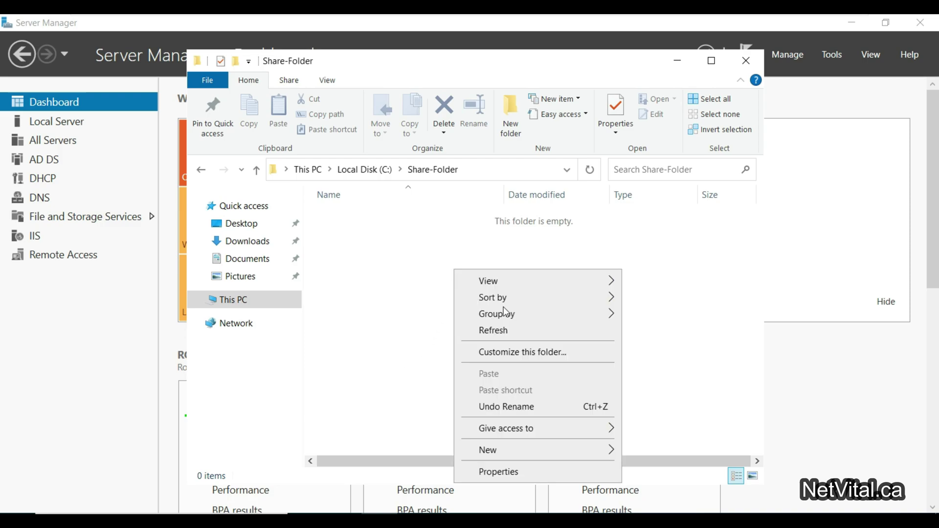
{"action": "mouse_move", "coordinate": [617, 451]}
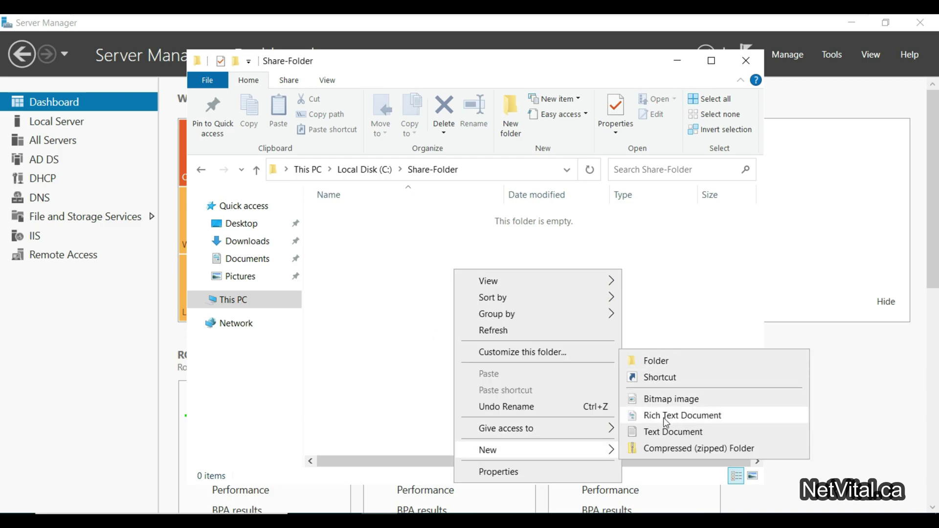
{"action": "left_click", "coordinate": [665, 431]}
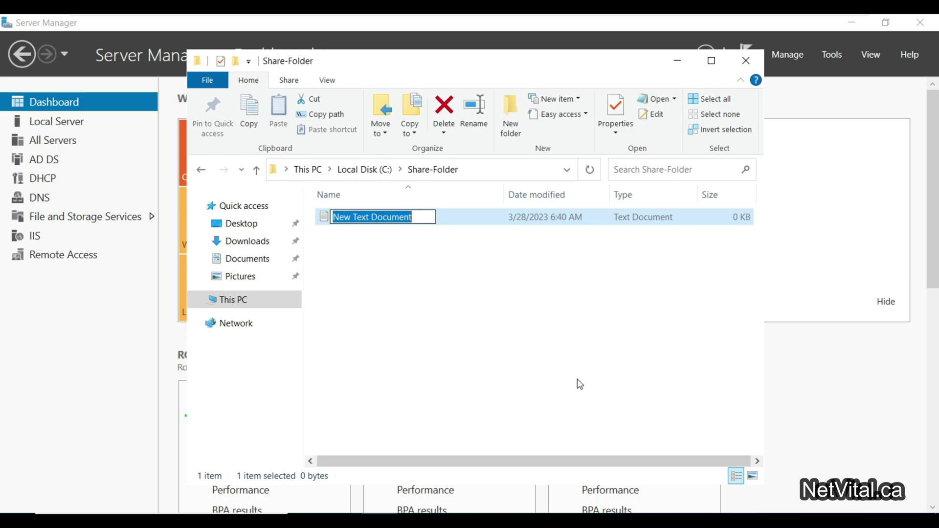
{"action": "type", "text": "Test"}
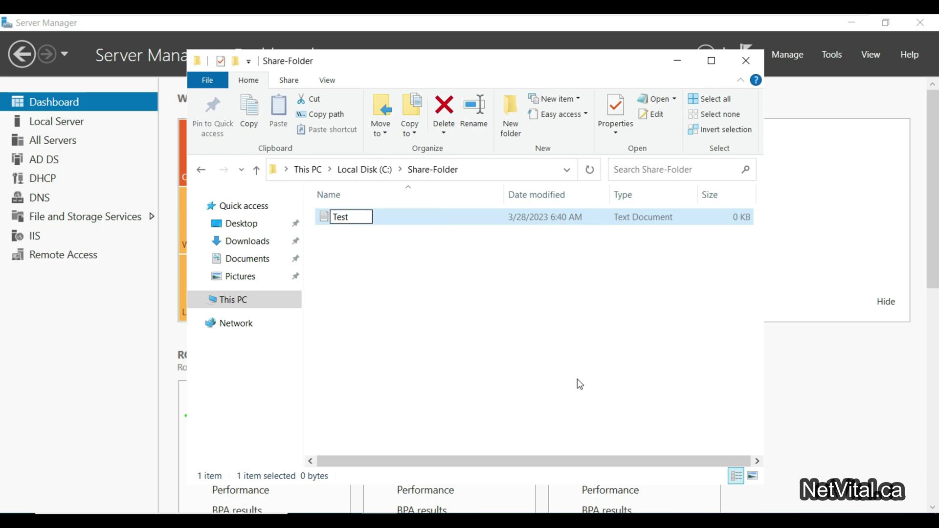
{"action": "key", "text": "Return"}
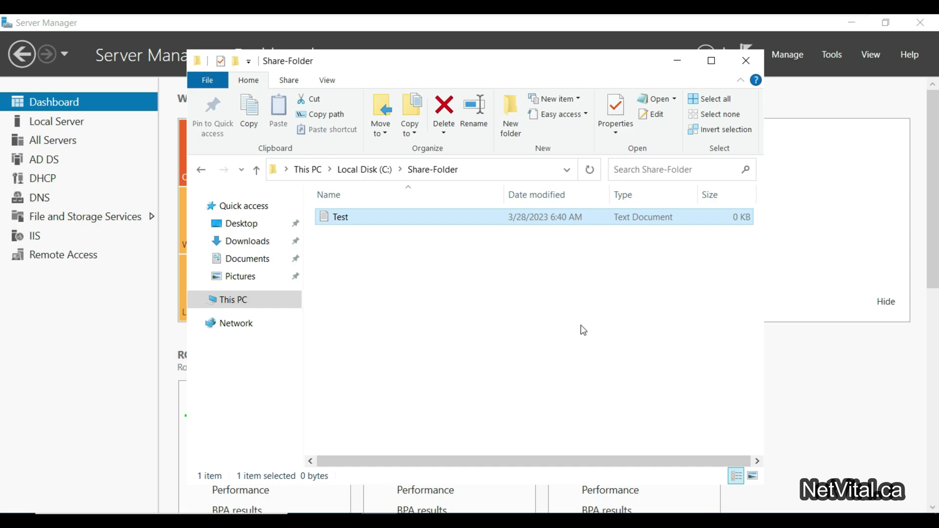
{"action": "left_click", "coordinate": [746, 61]}
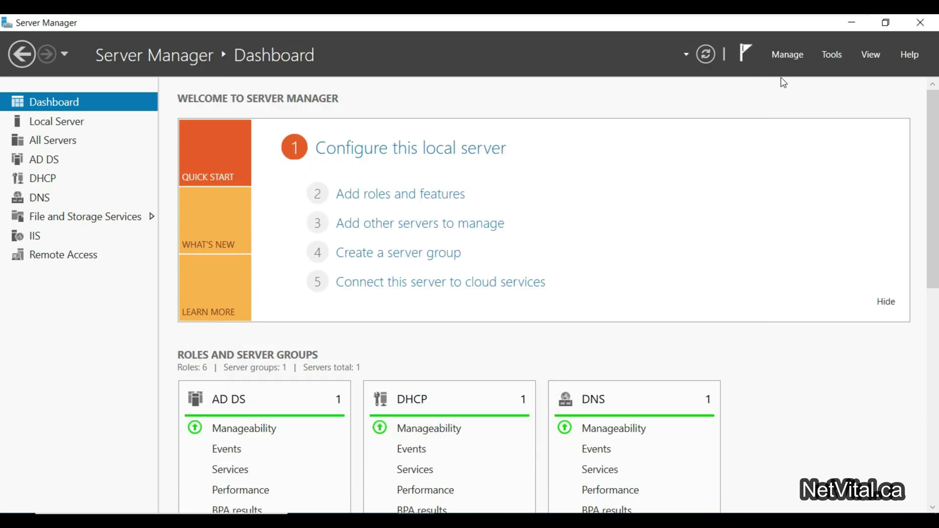
Start a new share from the Shares page of File and Storage Services, using the SMB Share - Quick profile
{"action": "left_click", "coordinate": [89, 217]}
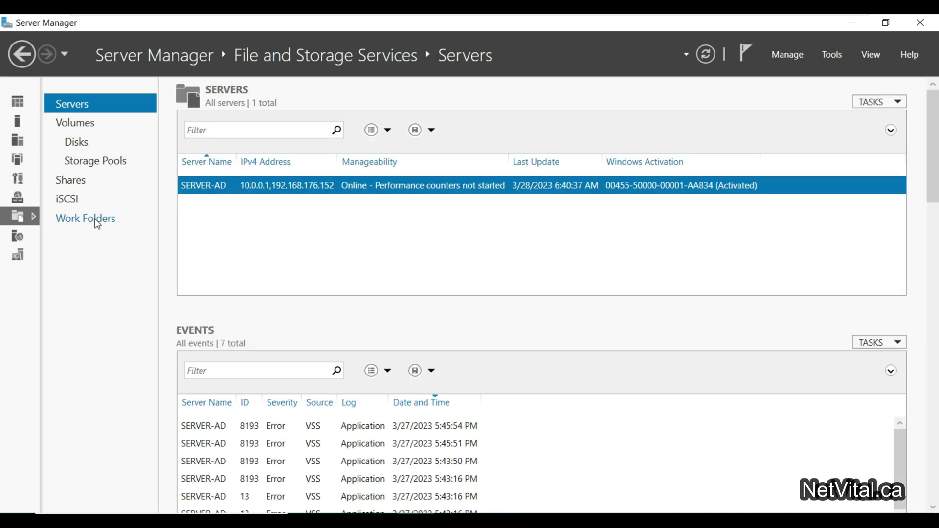
{"action": "left_click", "coordinate": [73, 180]}
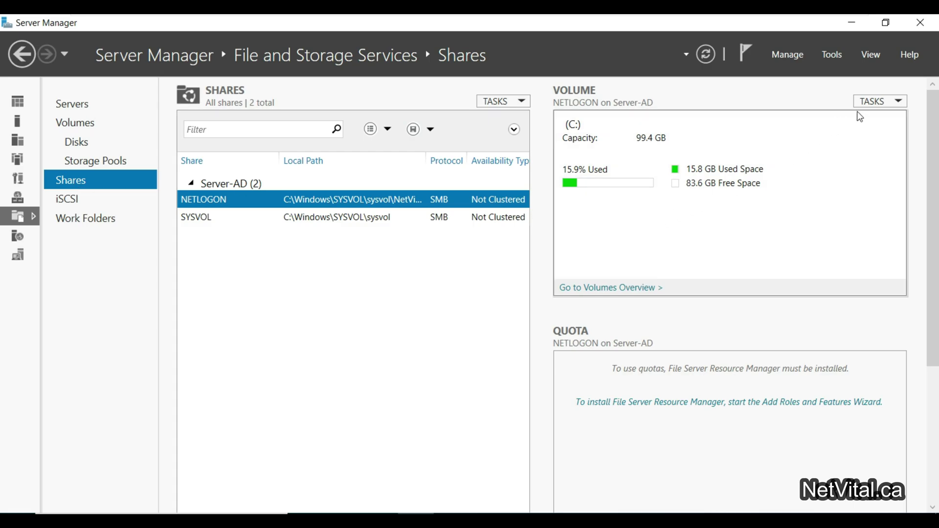
{"action": "left_click", "coordinate": [900, 102]}
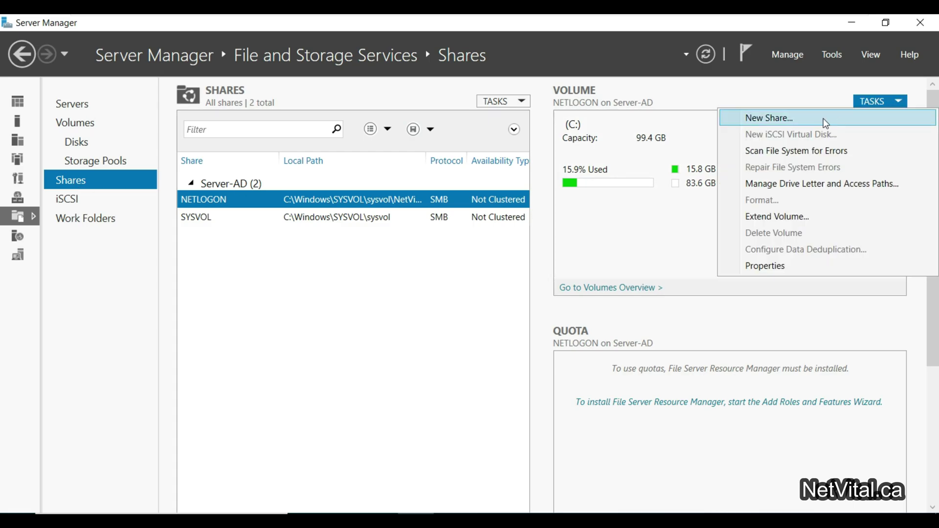
{"action": "left_click", "coordinate": [805, 123]}
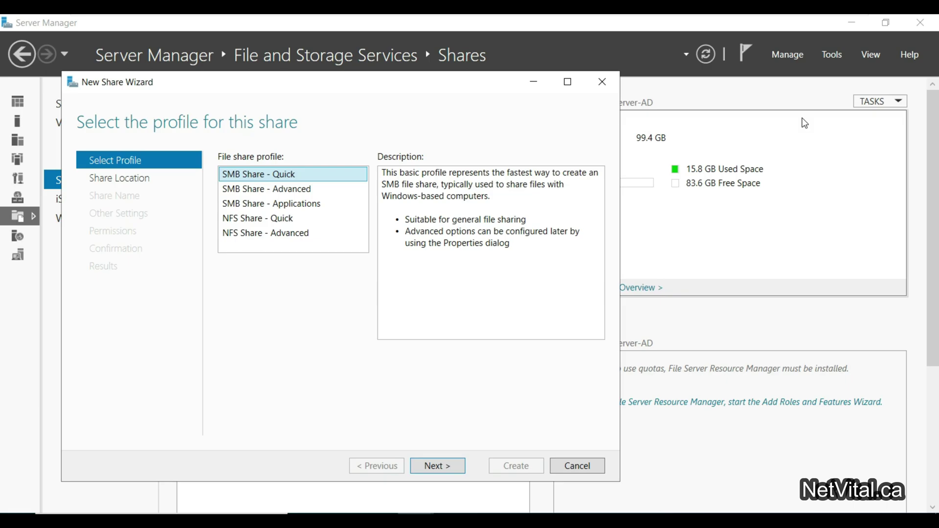
{"action": "left_click", "coordinate": [437, 469]}
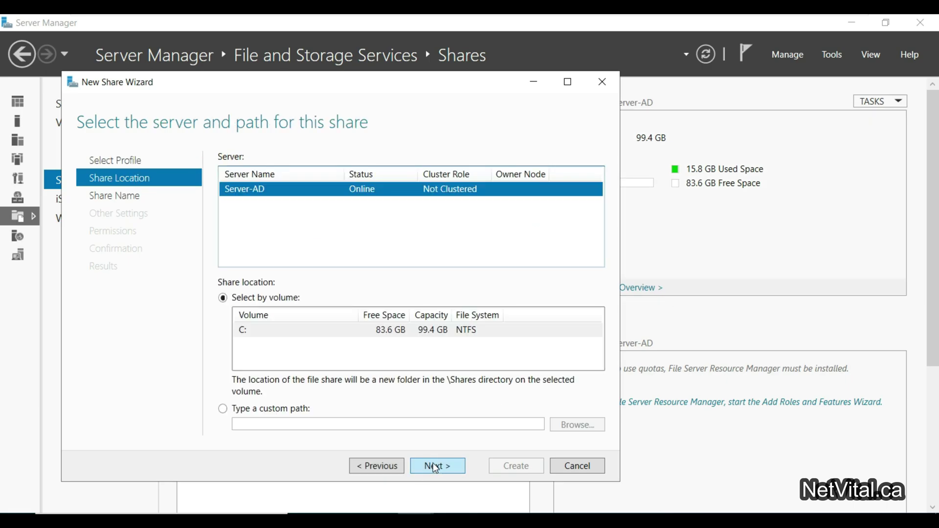
Set the share location to the custom path C:\Share-Folder by browsing to the folder on the server
{"action": "left_click", "coordinate": [247, 411]}
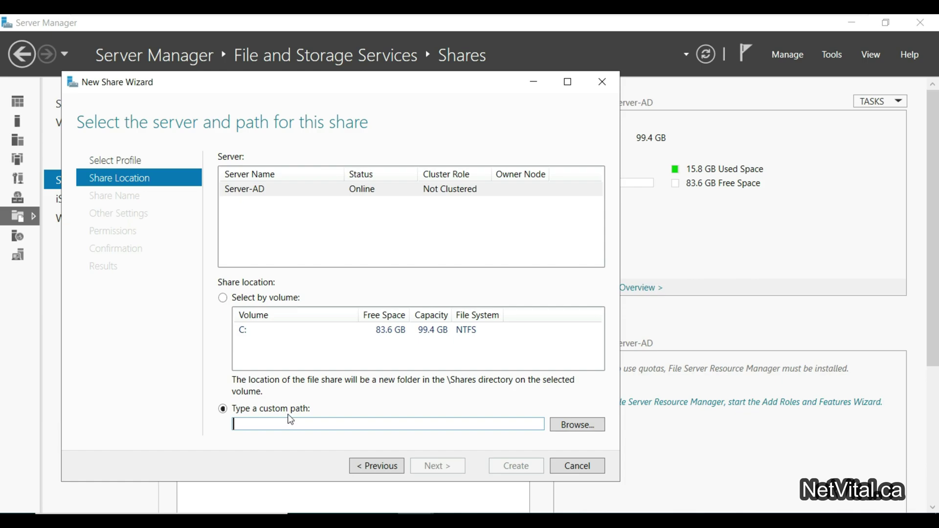
{"action": "left_click", "coordinate": [583, 427]}
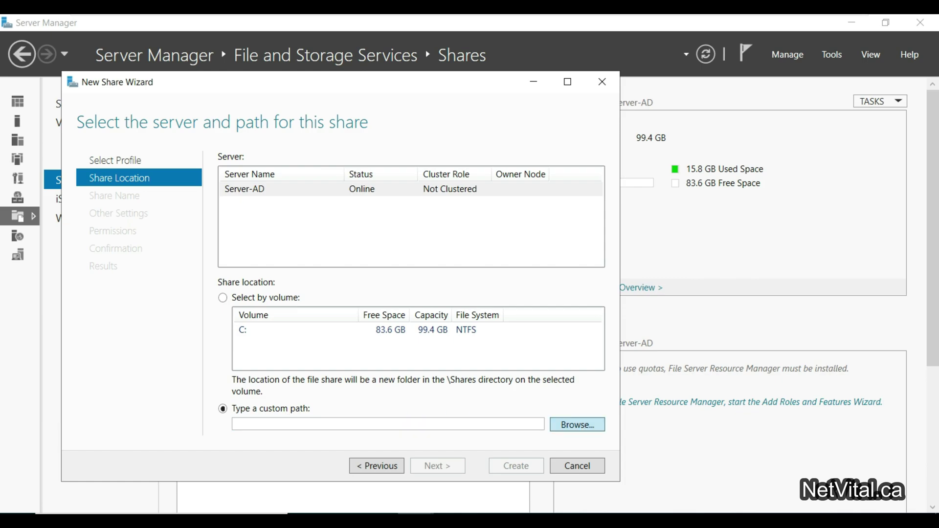
{"action": "left_click", "coordinate": [313, 224]}
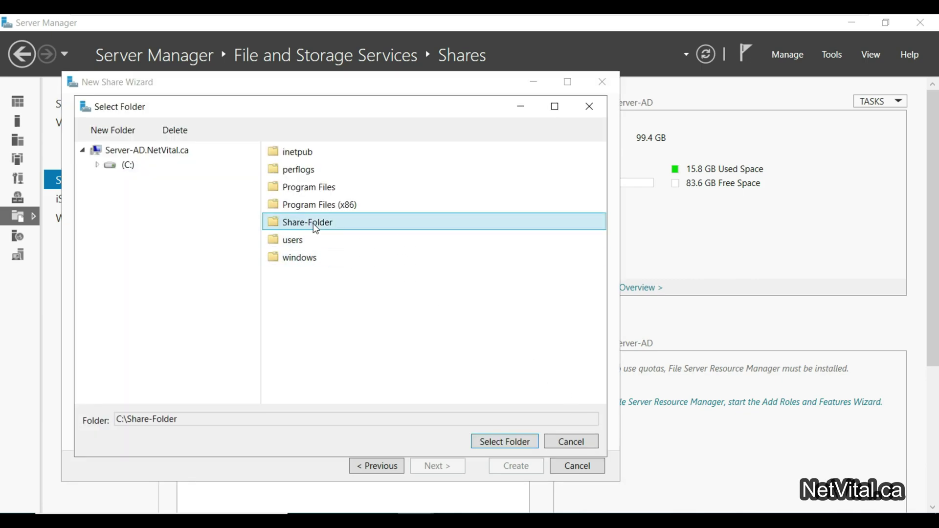
{"action": "left_click", "coordinate": [507, 442]}
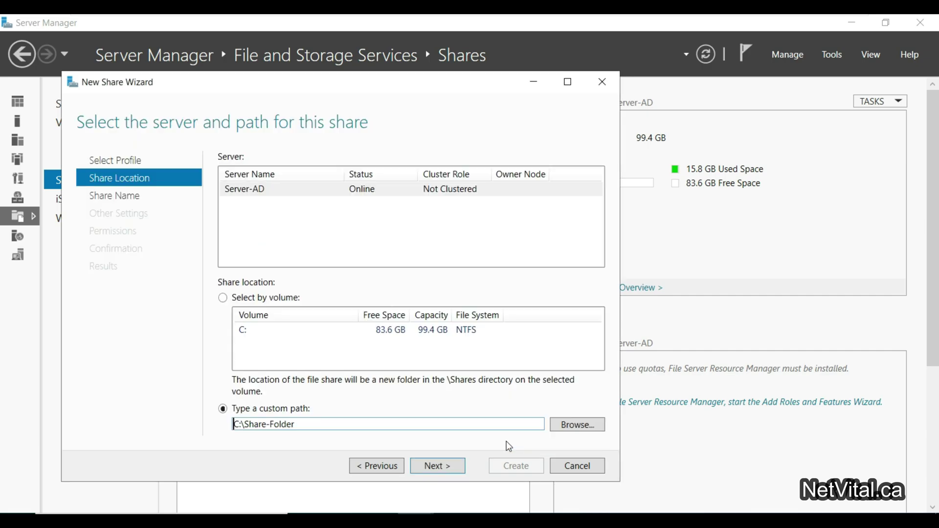
{"action": "left_click", "coordinate": [436, 472]}
Accept the default share name, settings and permissions, create the share, and select Share-Folder in the shares list
{"action": "left_click", "coordinate": [441, 473]}
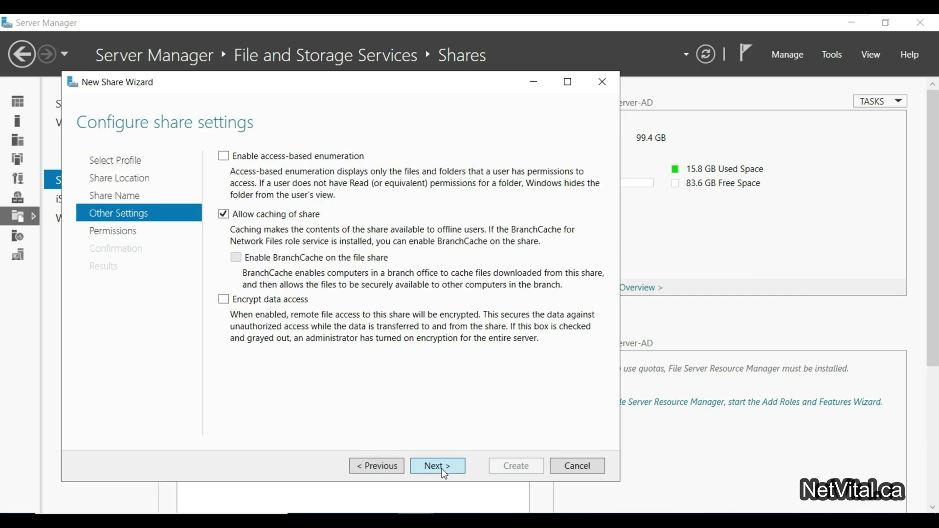
{"action": "left_click", "coordinate": [442, 469]}
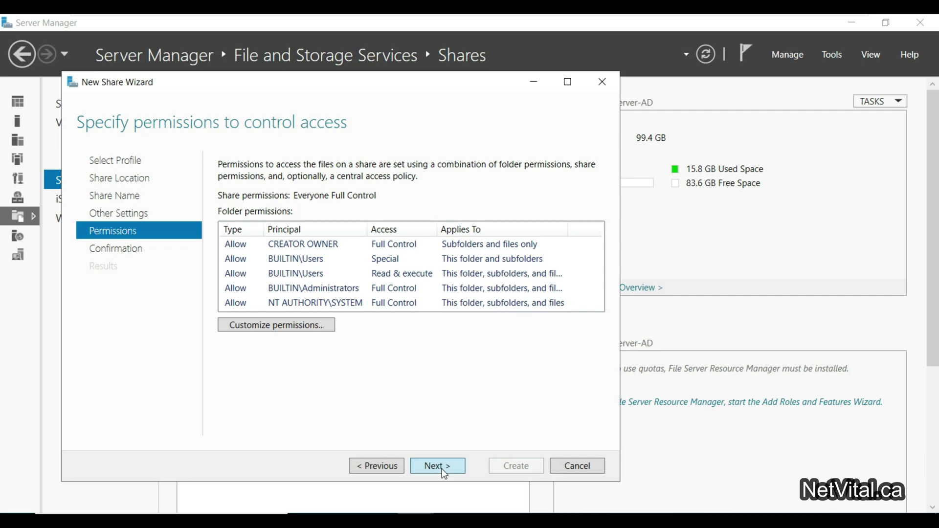
{"action": "left_click", "coordinate": [442, 469]}
{"action": "left_click", "coordinate": [522, 466]}
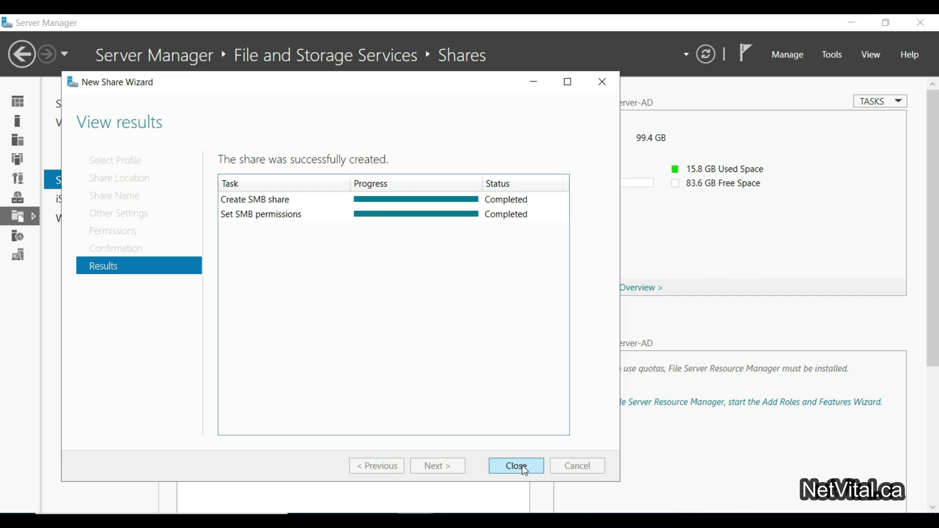
{"action": "left_click", "coordinate": [521, 465]}
{"action": "left_click", "coordinate": [220, 241]}
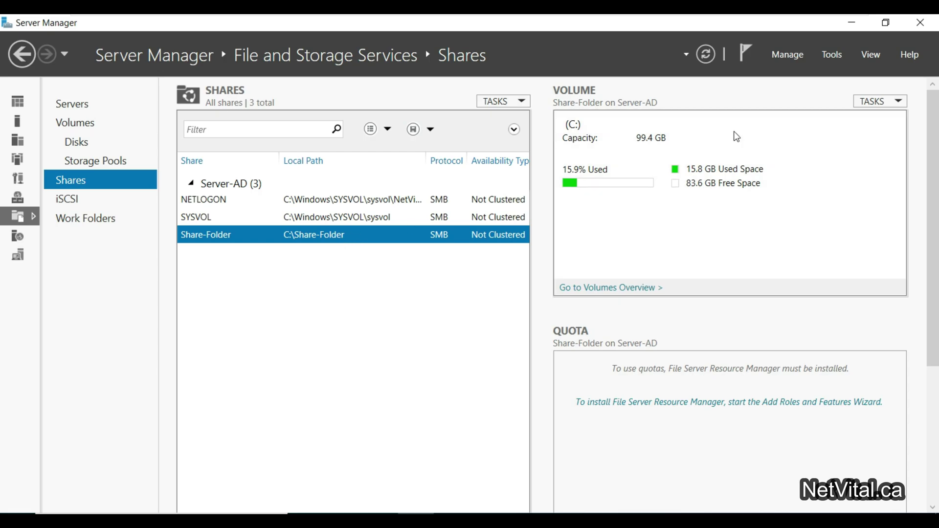
Open Group Policy Management and create an organizational unit named Share in the NetVital.ca domain
{"action": "left_click", "coordinate": [836, 56]}
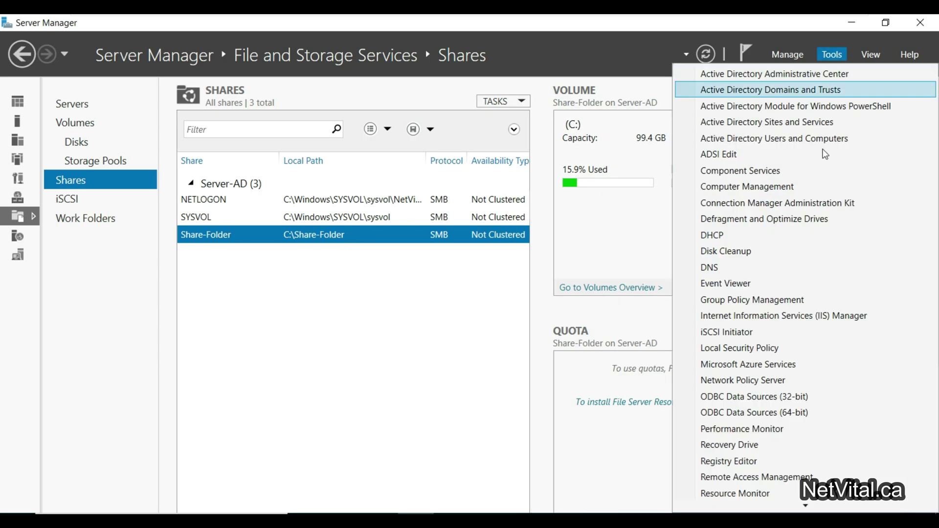
{"action": "left_click", "coordinate": [797, 300]}
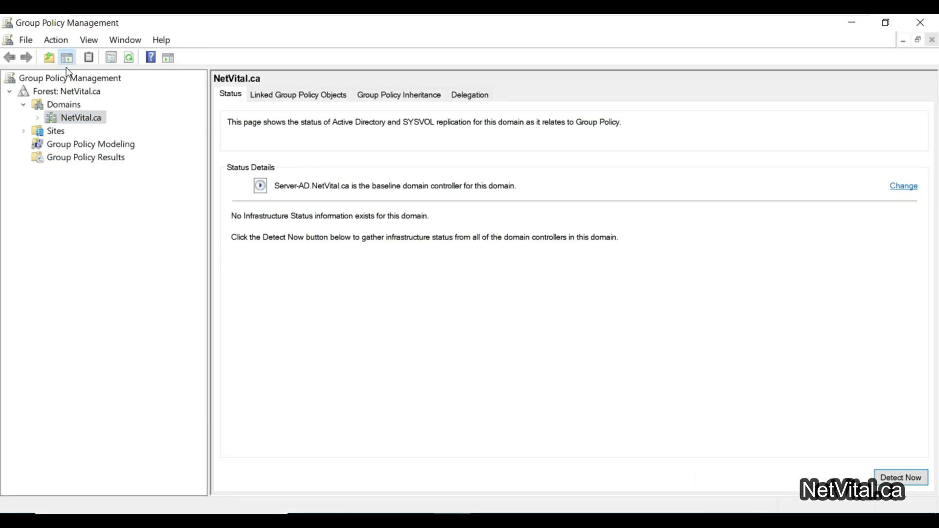
{"action": "left_click", "coordinate": [38, 118]}
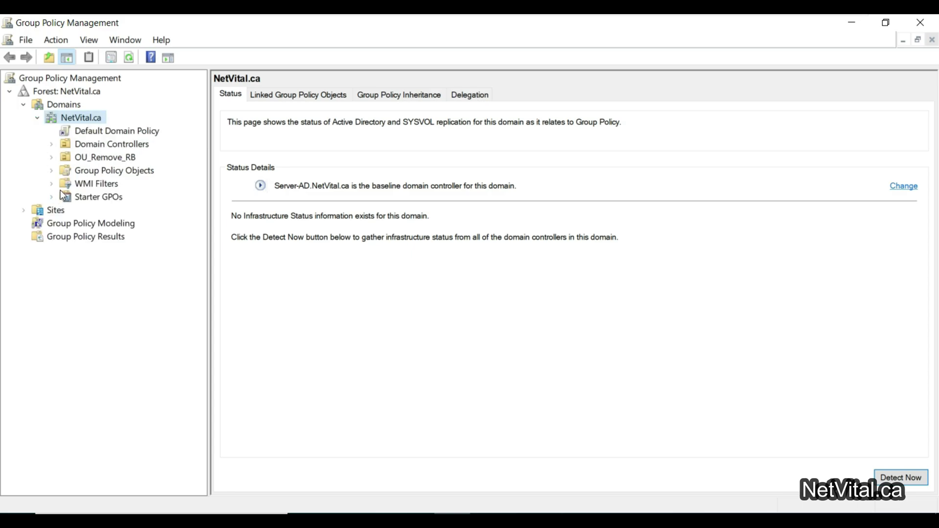
{"action": "right_click", "coordinate": [81, 118]}
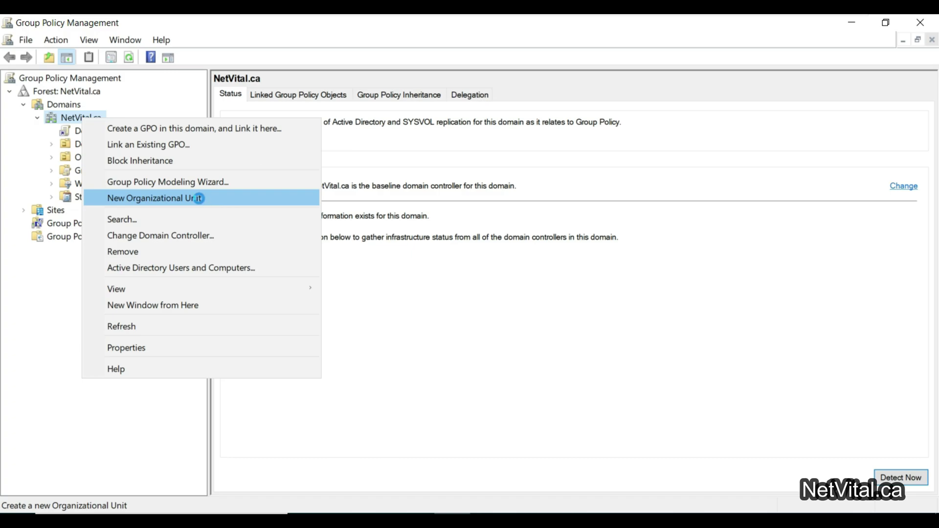
{"action": "left_click", "coordinate": [198, 198]}
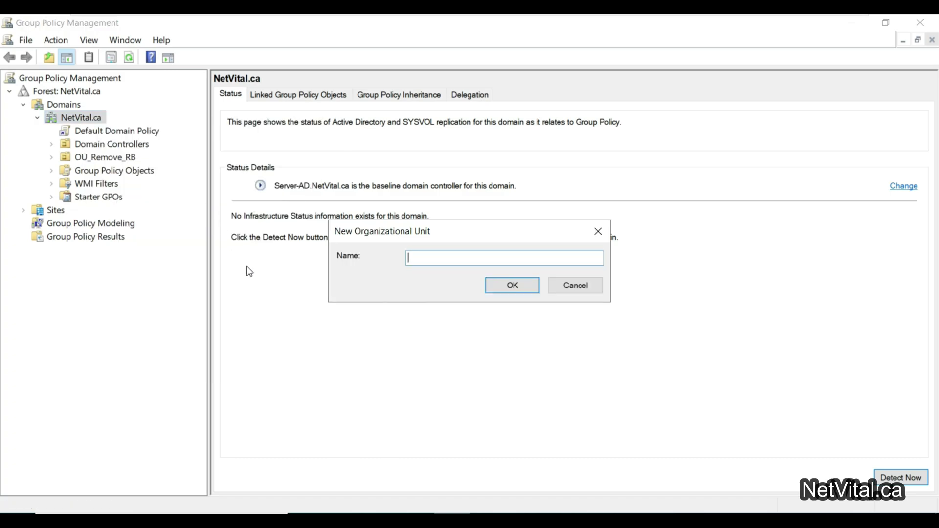
{"action": "type", "text": "Share"}
{"action": "key", "text": "Return"}
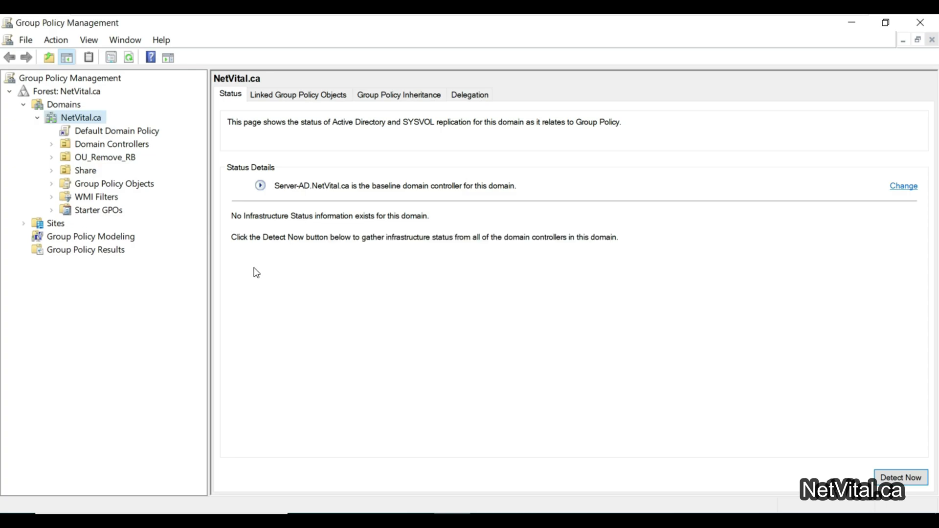
Create a GPO named Shortcut and link it to the Share organizational unit
{"action": "left_click", "coordinate": [81, 172]}
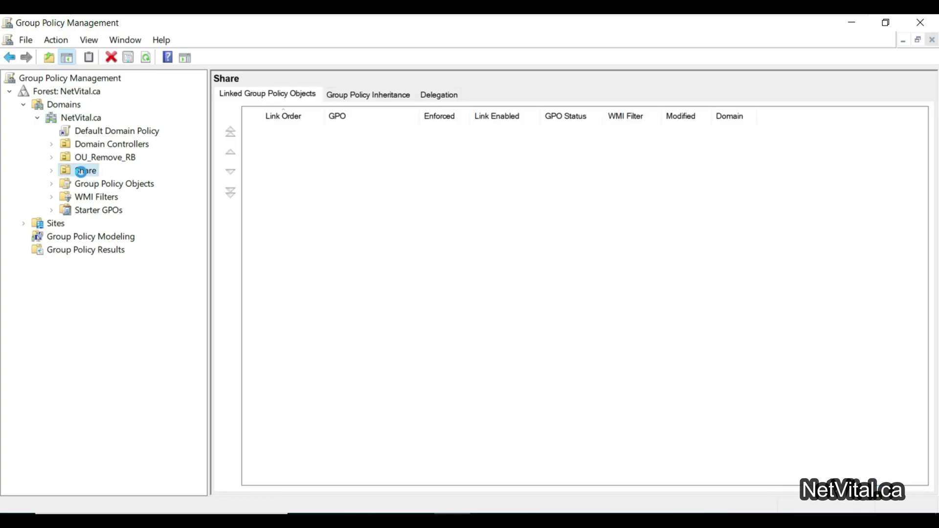
{"action": "right_click", "coordinate": [81, 172]}
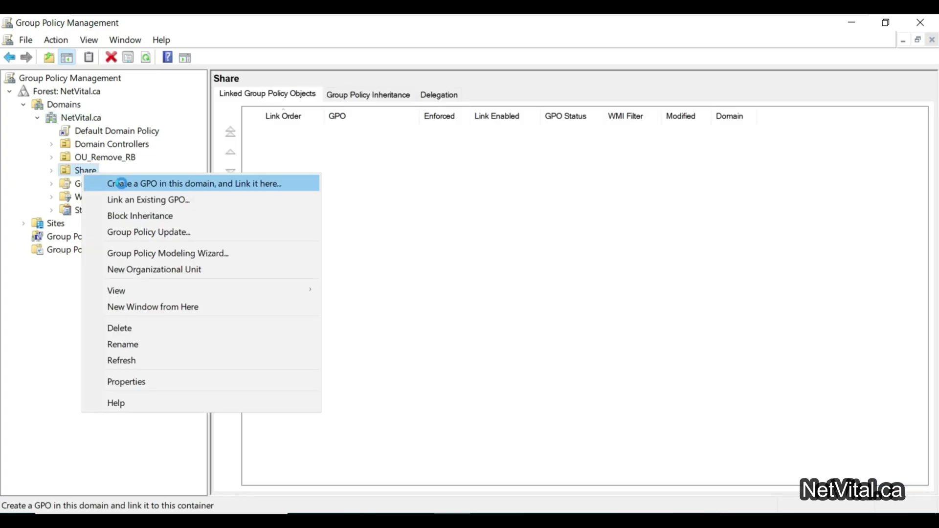
{"action": "left_click", "coordinate": [123, 187]}
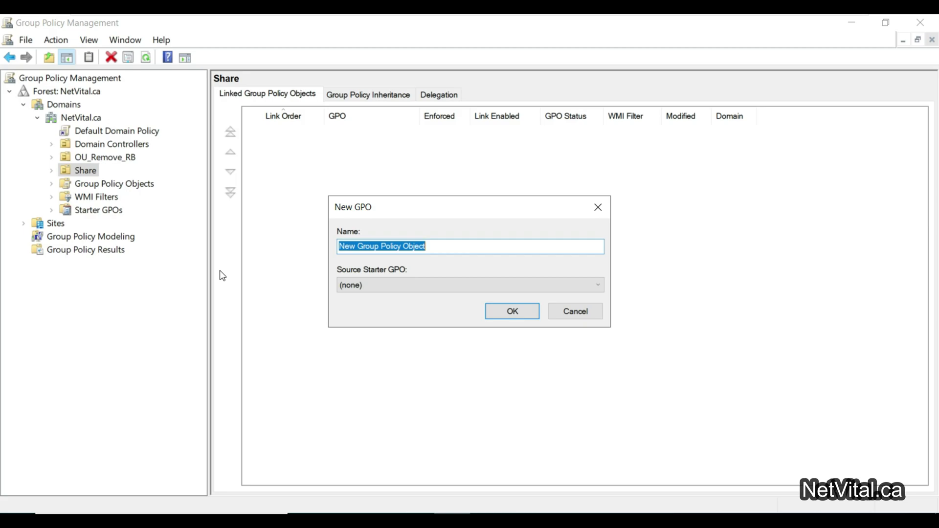
{"action": "type", "text": "Shortcut"}
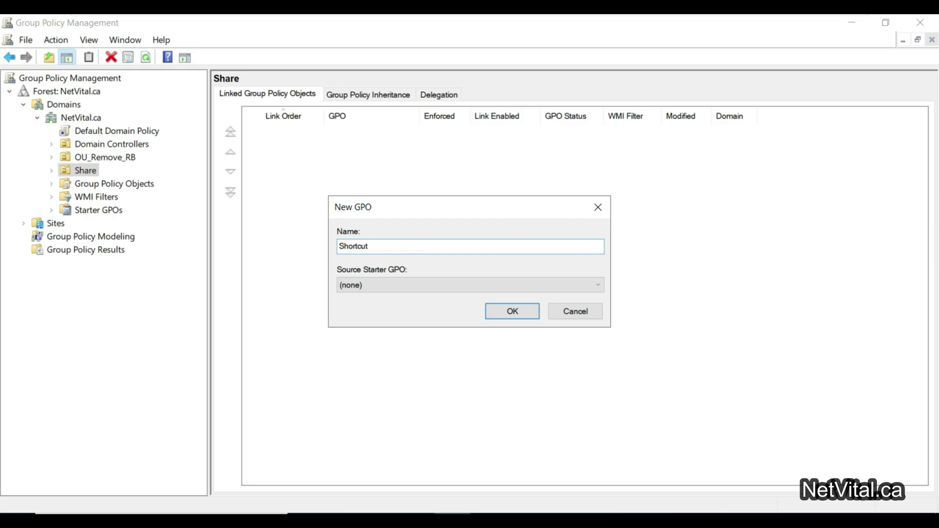
{"action": "key", "text": "Return"}
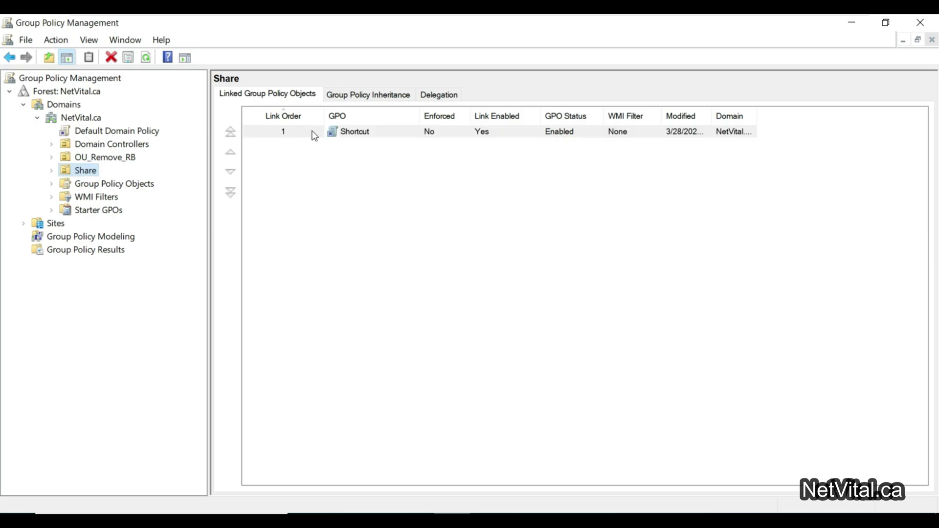
Open the Shortcut GPO for editing and begin a new shortcut item in the User Configuration preferences under Windows Settings
{"action": "right_click", "coordinate": [365, 139]}
{"action": "left_click", "coordinate": [373, 145]}
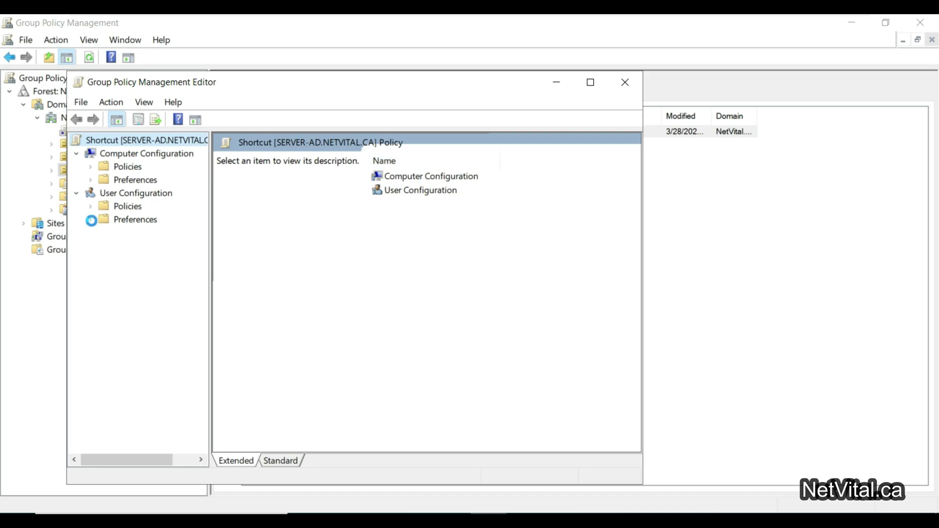
{"action": "left_click", "coordinate": [91, 219]}
{"action": "left_click", "coordinate": [104, 233]}
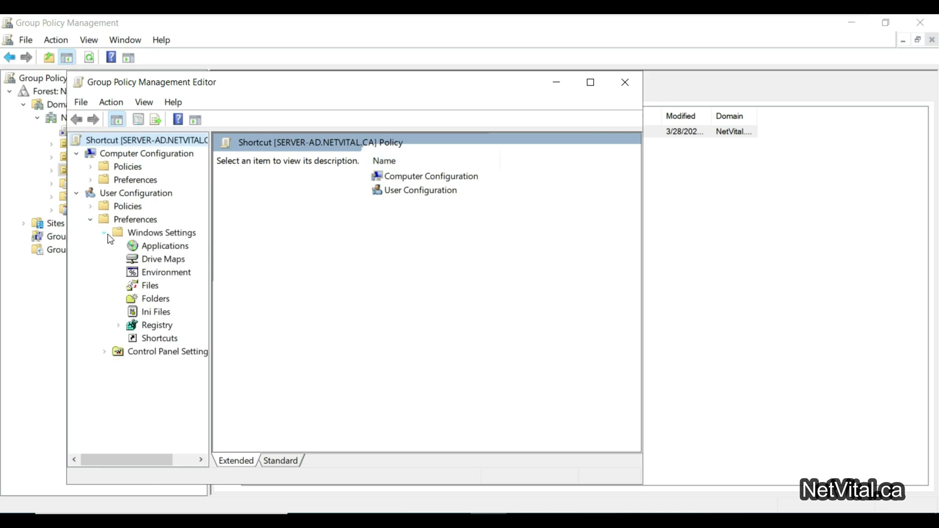
{"action": "right_click", "coordinate": [163, 342]}
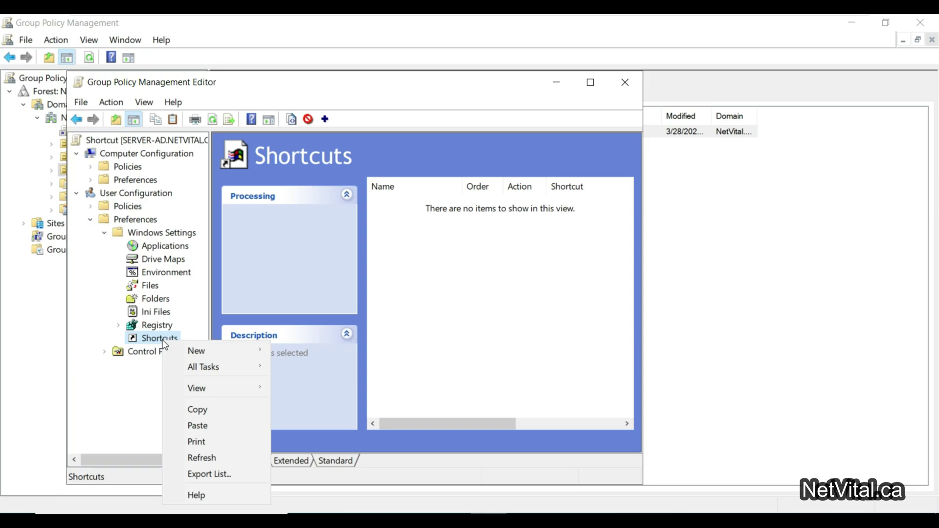
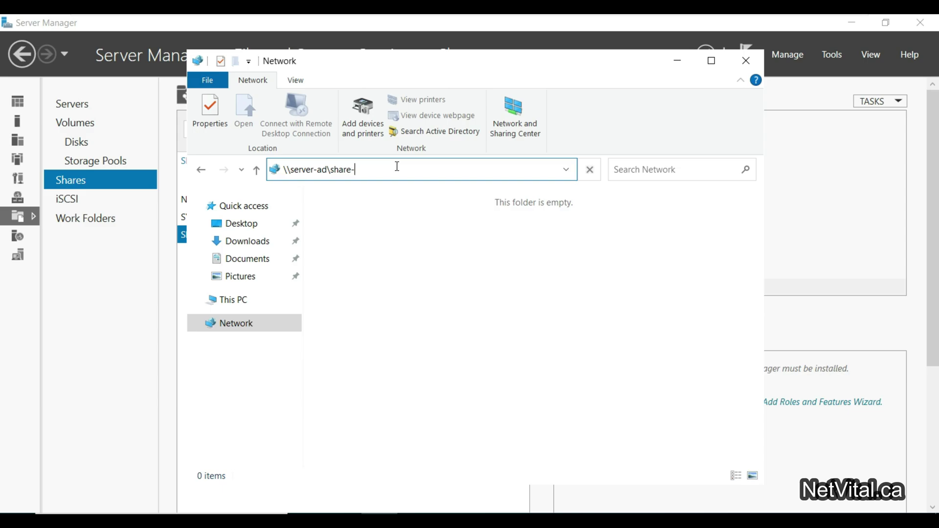
Open \\server-ad\share-folder in File Explorer and copy its network path into the new shortcut's target path
{"action": "key", "text": "Return"}
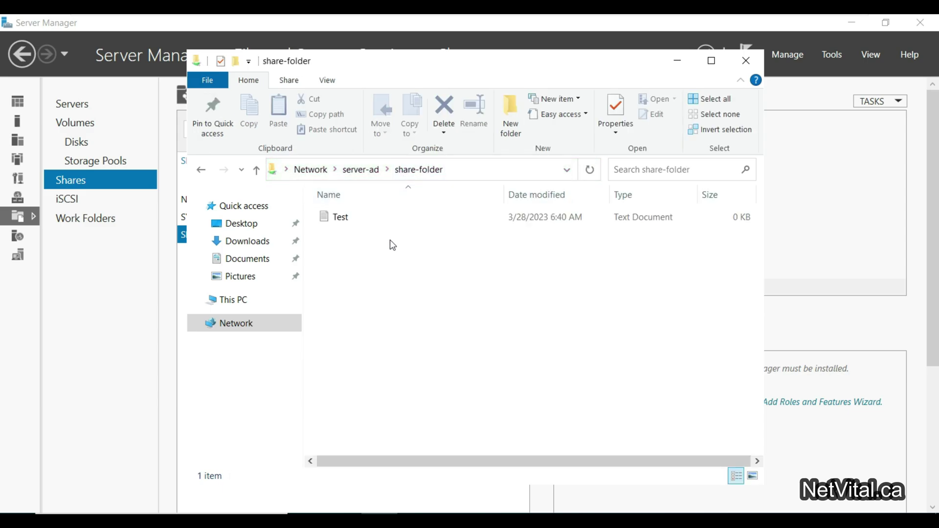
{"action": "left_click", "coordinate": [489, 169]}
{"action": "key", "text": "ctrl+c"}
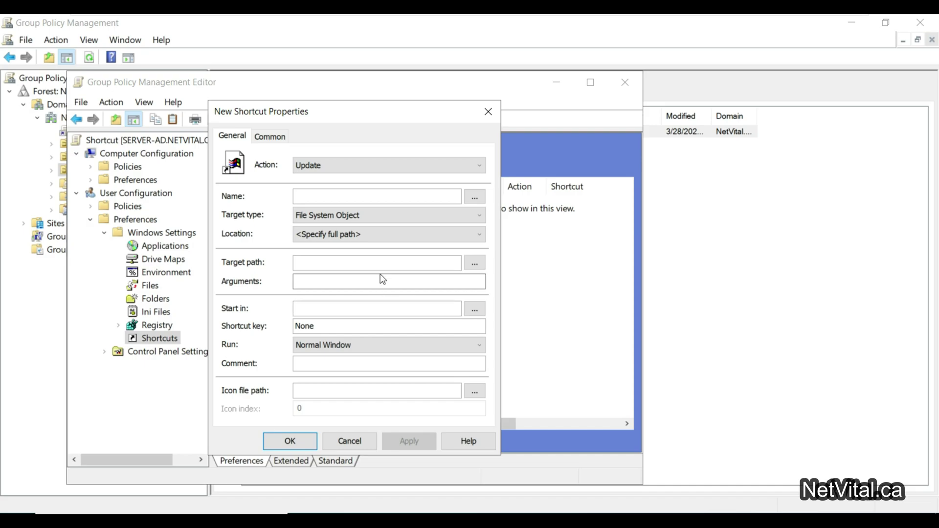
{"action": "left_click", "coordinate": [342, 263]}
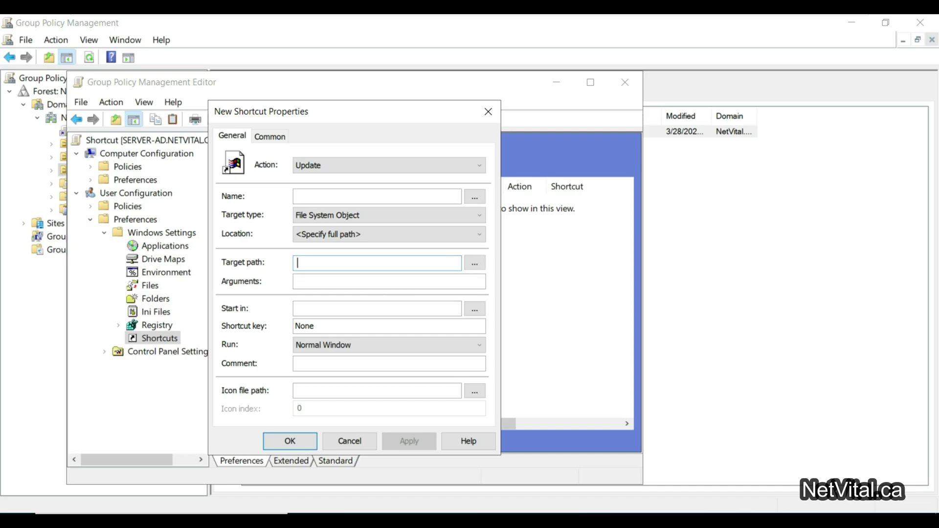
{"action": "key", "text": "ctrl+v"}
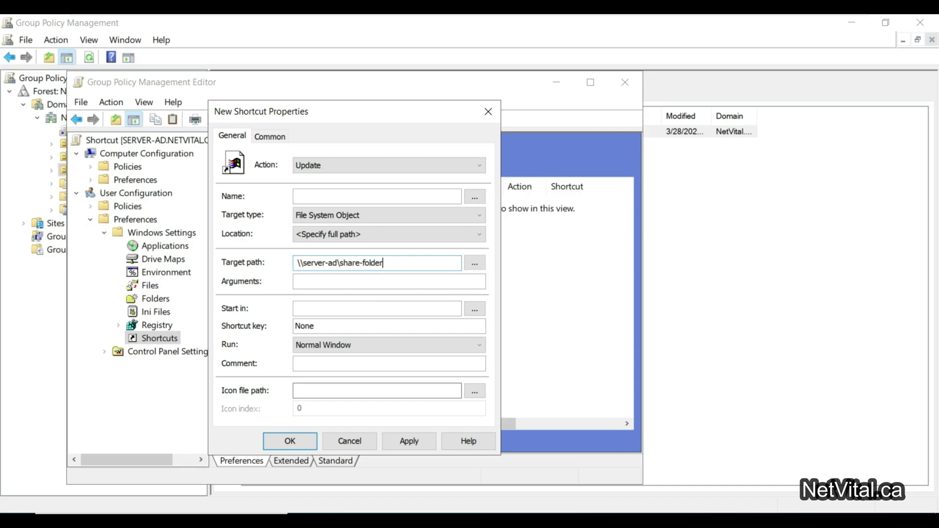
Name the shortcut New-share-Folder and give it the folder icon with a green up arrow from SHELL32.dll, index 45
{"action": "left_click", "coordinate": [340, 196]}
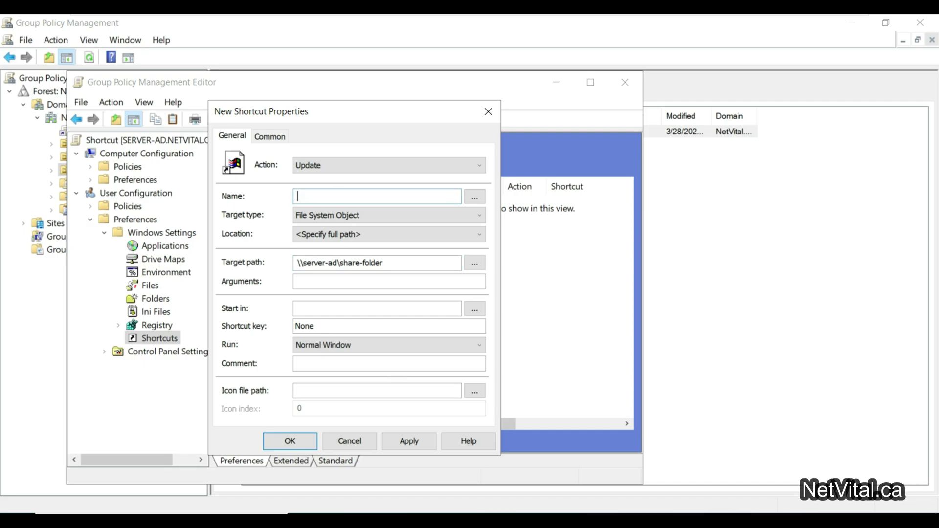
{"action": "type", "text": "New-share-Folder"}
{"action": "left_click", "coordinate": [474, 391]}
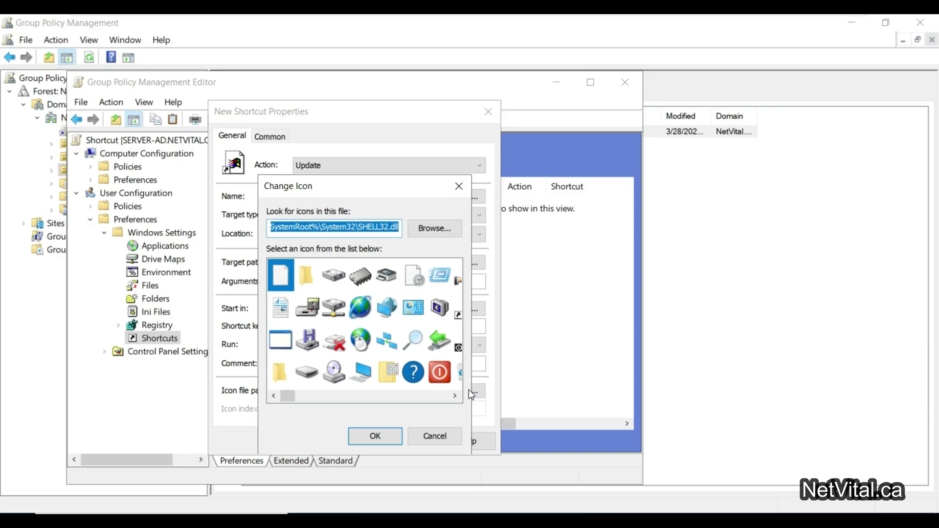
{"action": "left_click", "coordinate": [389, 339]}
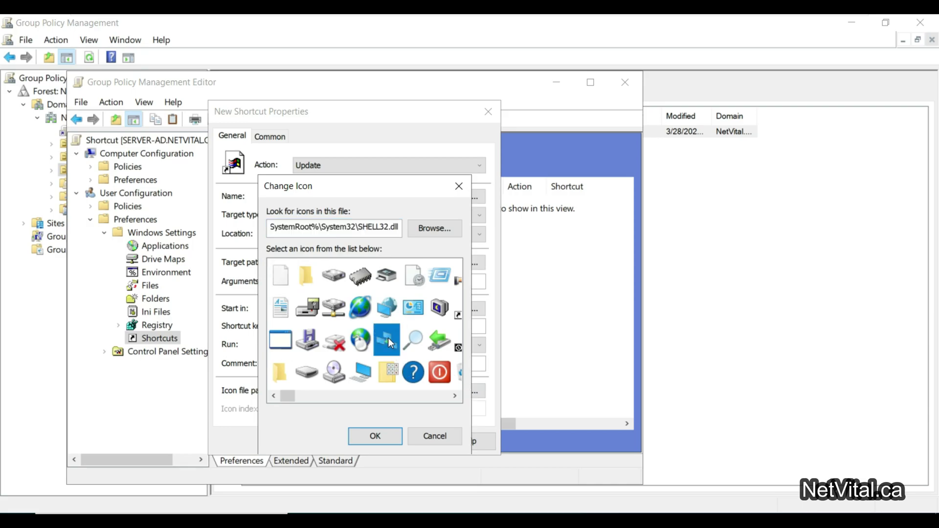
{"action": "left_click", "coordinate": [419, 396]}
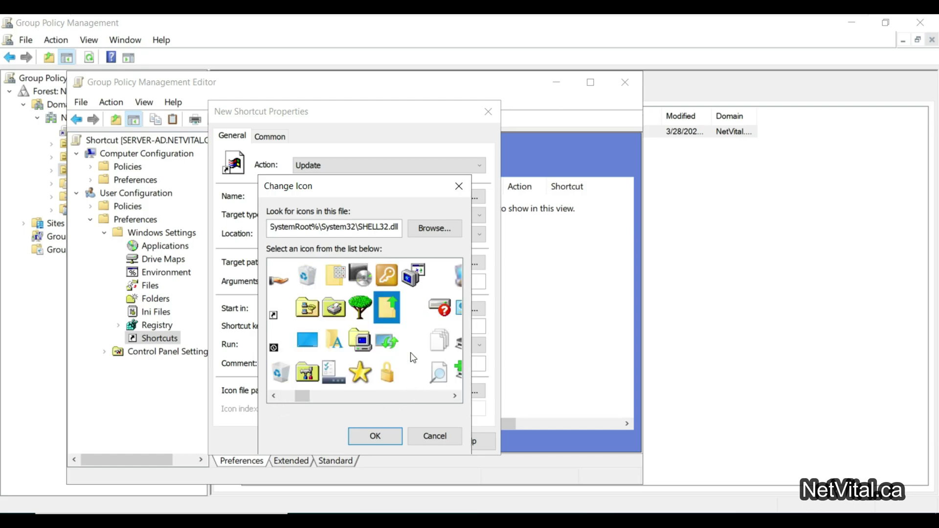
{"action": "left_click", "coordinate": [374, 436]}
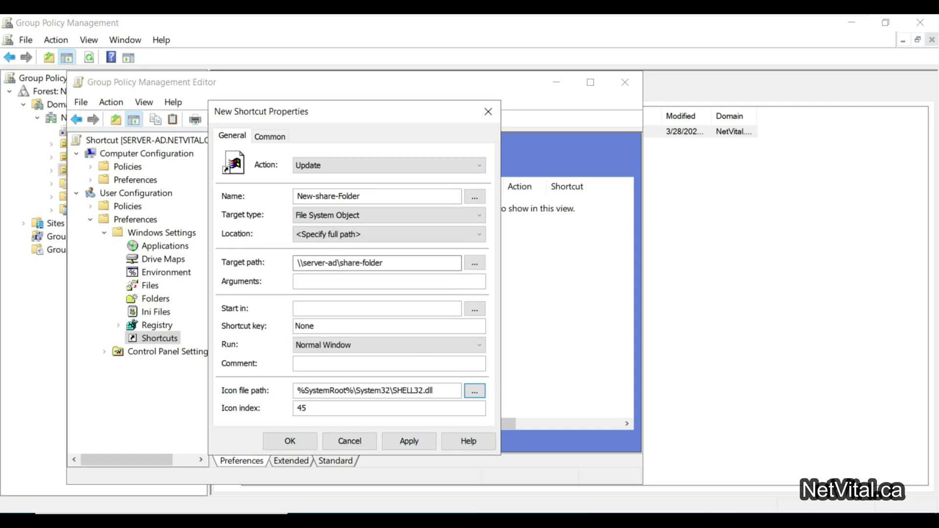
Set the shortcut's location to Desktop, save the item, and close the policy and share-folder windows
{"action": "left_click", "coordinate": [459, 234]}
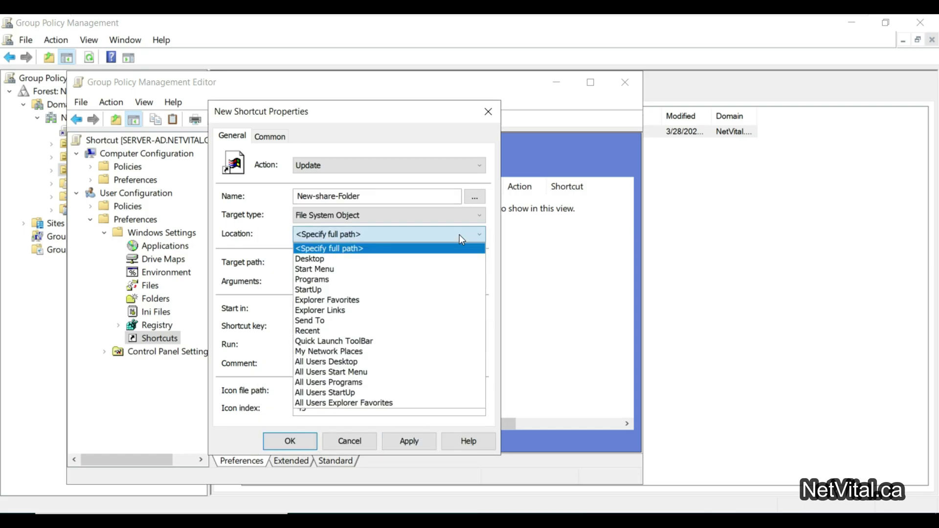
{"action": "left_click", "coordinate": [310, 258]}
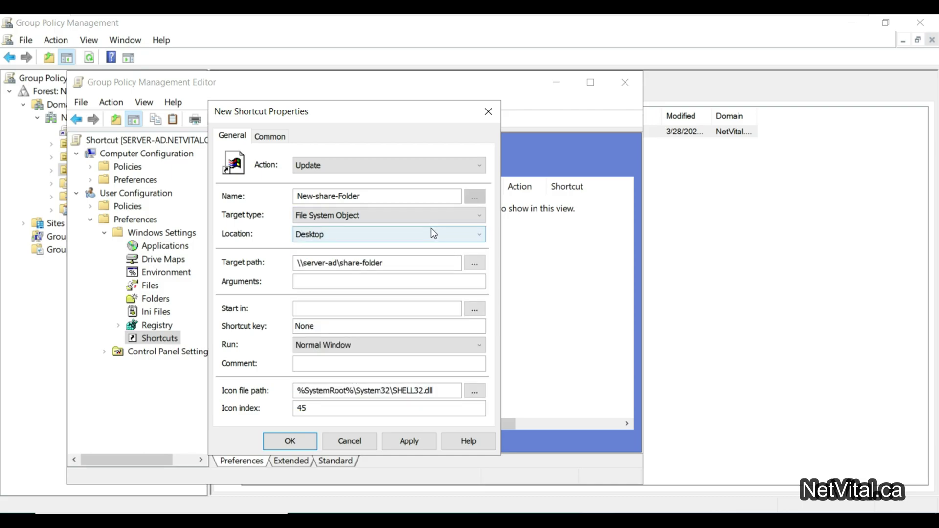
{"action": "left_click", "coordinate": [415, 444]}
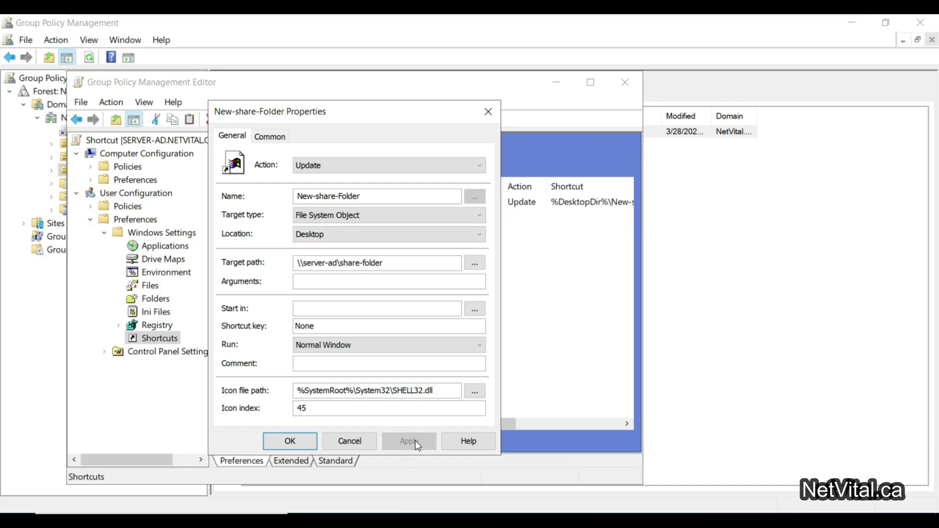
{"action": "left_click", "coordinate": [279, 443]}
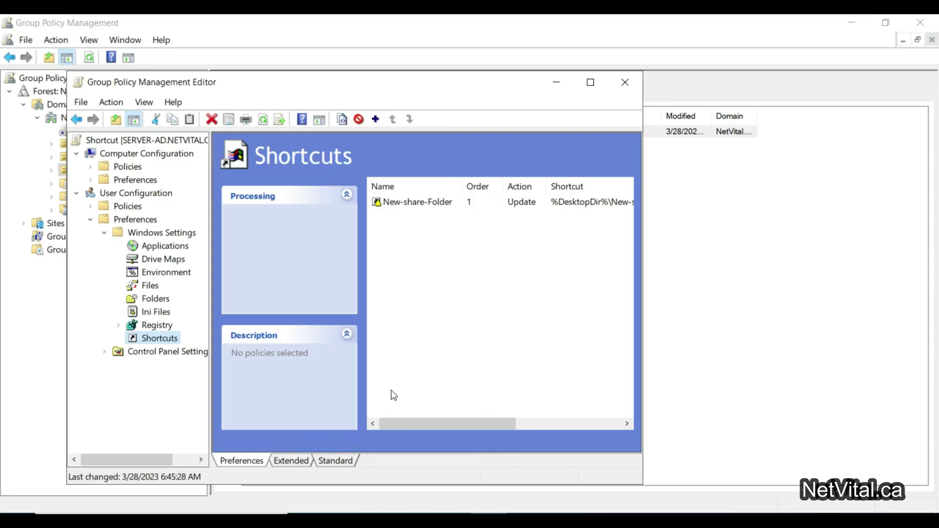
{"action": "left_click", "coordinate": [625, 87]}
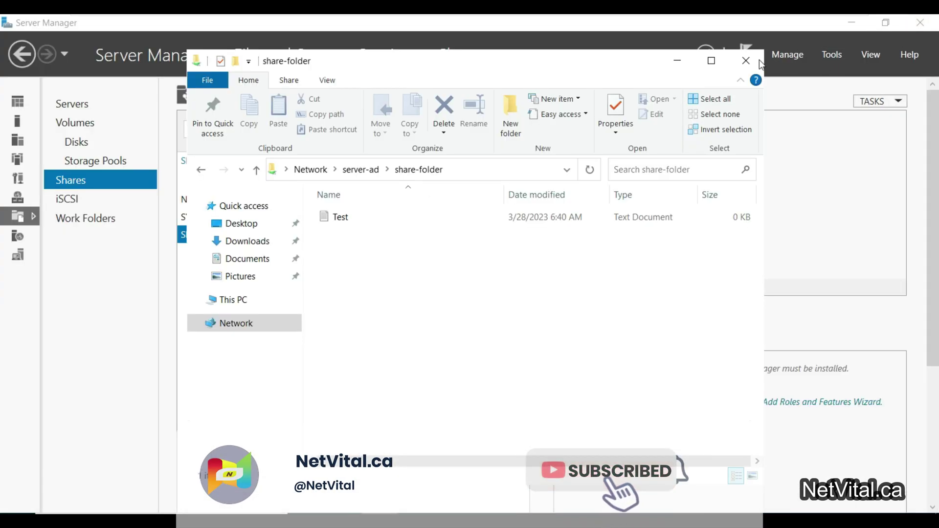
{"action": "left_click", "coordinate": [761, 60]}
Open Active Directory Users and Computers and display the Users container of NetVital.ca
{"action": "left_click", "coordinate": [833, 54]}
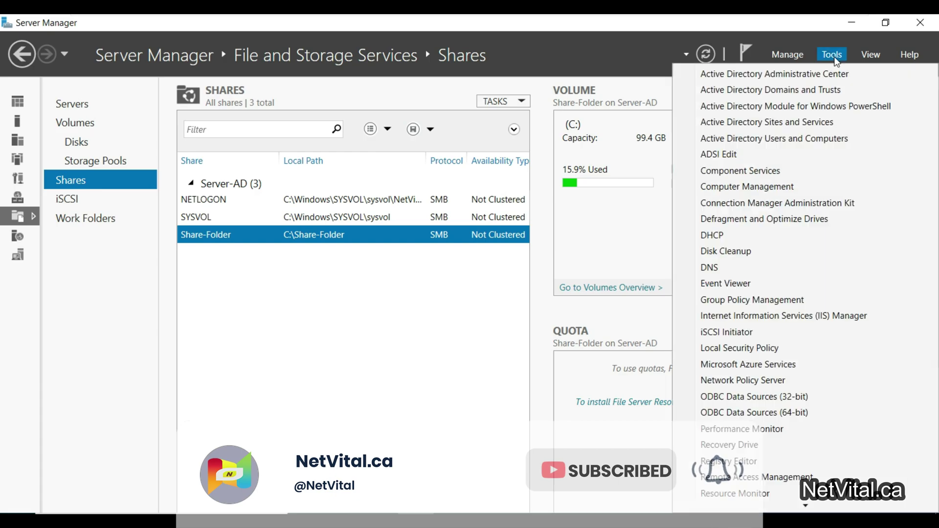
{"action": "left_click", "coordinate": [780, 140]}
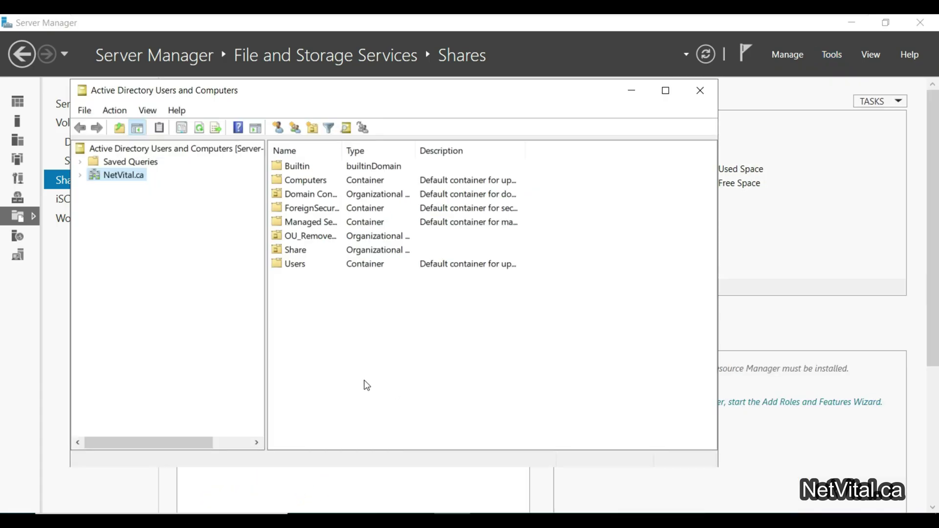
{"action": "left_click", "coordinate": [298, 266]}
{"action": "double_click", "coordinate": [300, 268]}
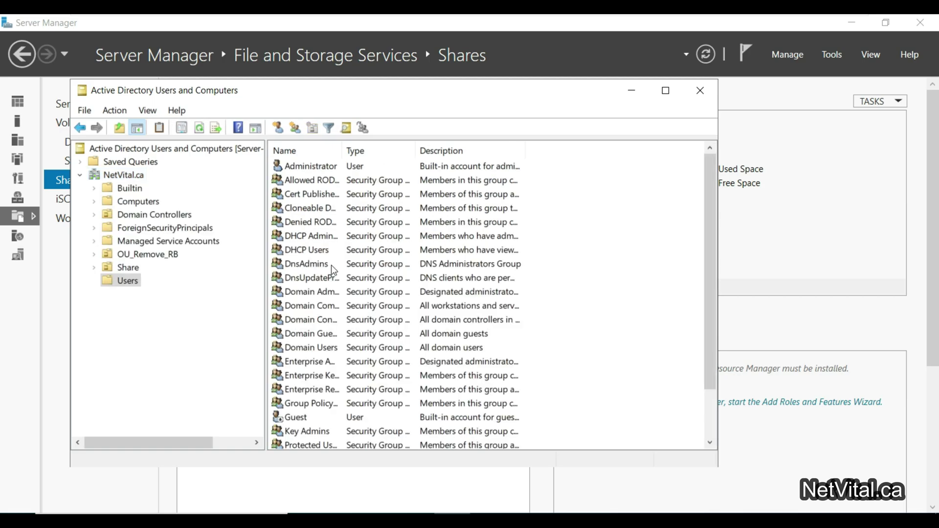
Begin a new user in the Users container with first name User3 and logon name user3
{"action": "scroll", "coordinate": [597, 400], "scroll_direction": "down", "scroll_amount": 2}
{"action": "right_click", "coordinate": [624, 344]}
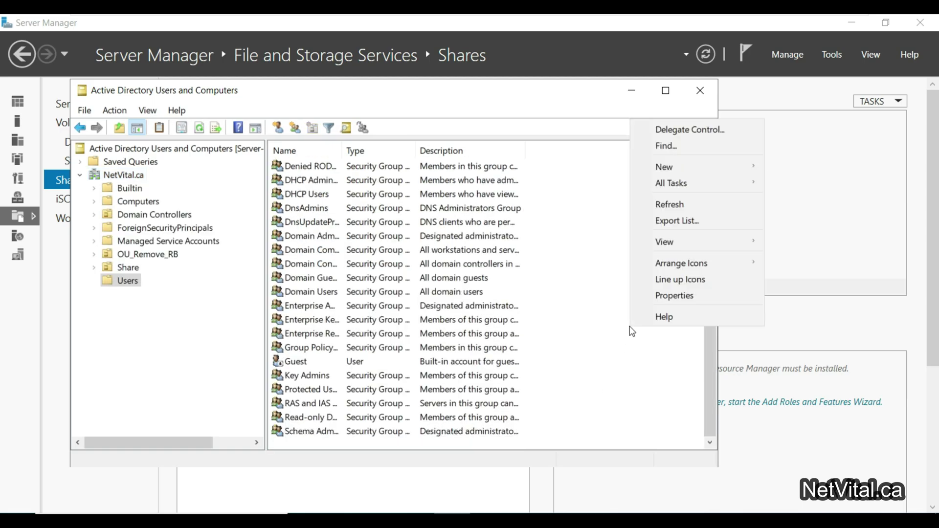
{"action": "mouse_move", "coordinate": [651, 172]}
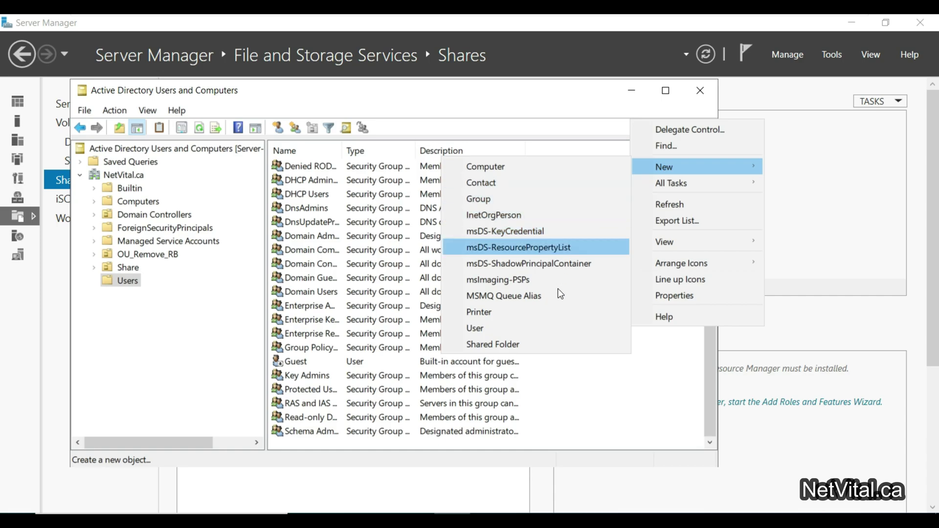
{"action": "left_click", "coordinate": [545, 328]}
{"action": "type", "text": "User"}
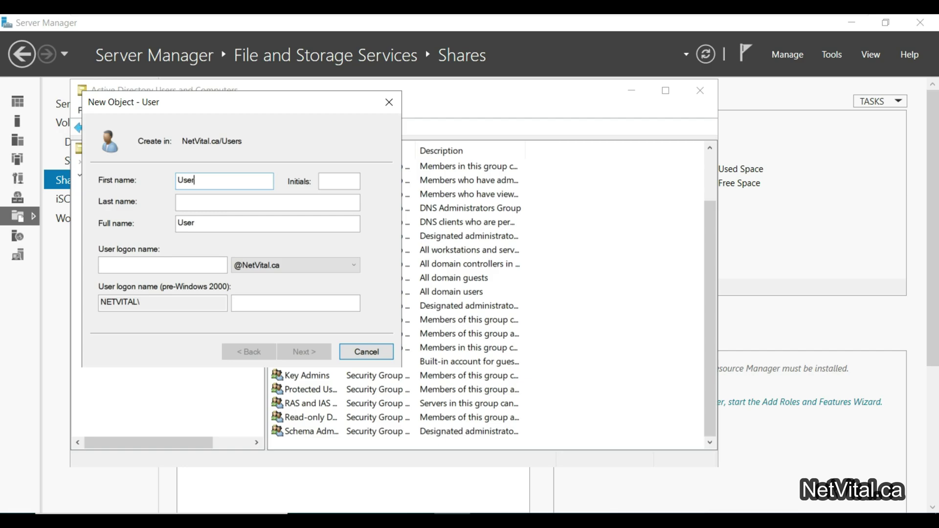
{"action": "type", "text": "3"}
{"action": "key", "text": "Tab"}
{"action": "key", "text": "Tab"}
{"action": "key", "text": "Tab"}
{"action": "key", "text": "Tab"}
{"action": "type", "text": "user3"}
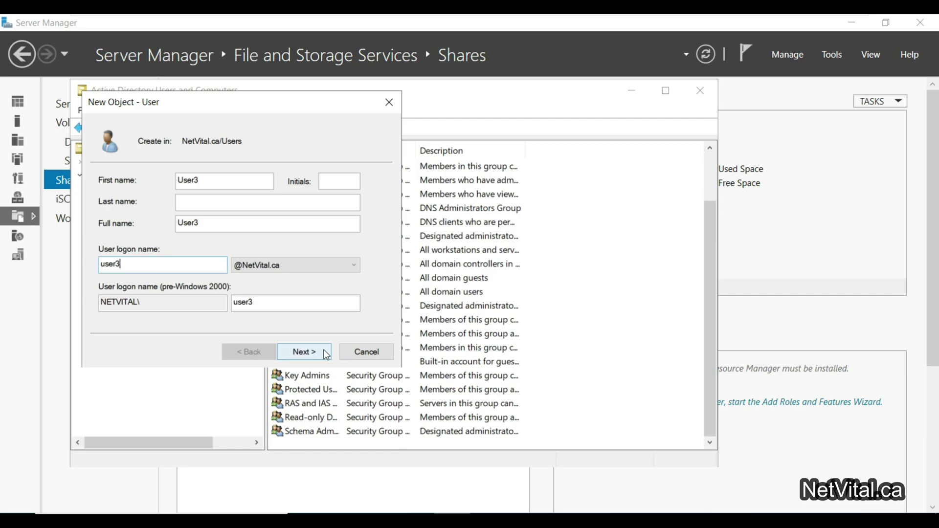
{"action": "left_click", "coordinate": [304, 351]}
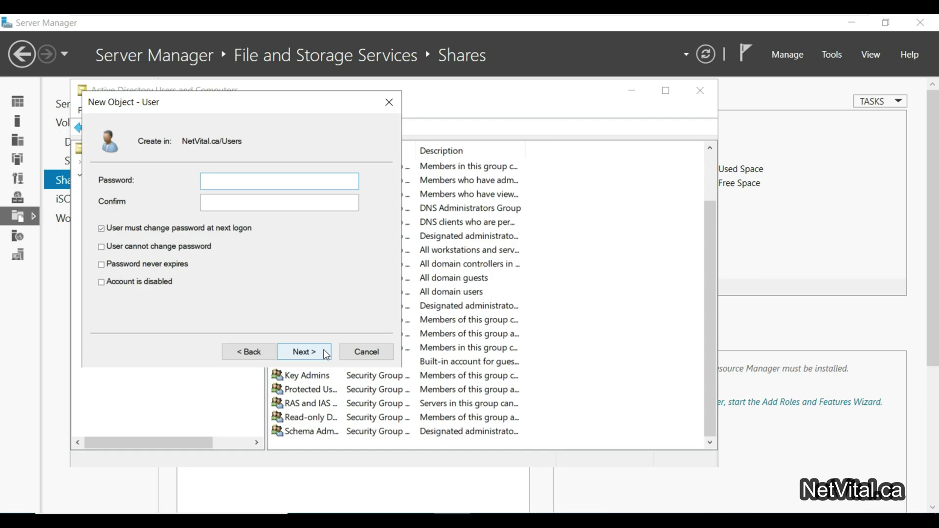
Enter and confirm the account password, turn off the forced change at next logon, make it never expire, and create the user
{"action": "type", "text": "*******"}
{"action": "key", "text": "Tab"}
{"action": "type", "text": "*******"}
{"action": "left_click", "coordinate": [101, 229]}
{"action": "left_click", "coordinate": [115, 266]}
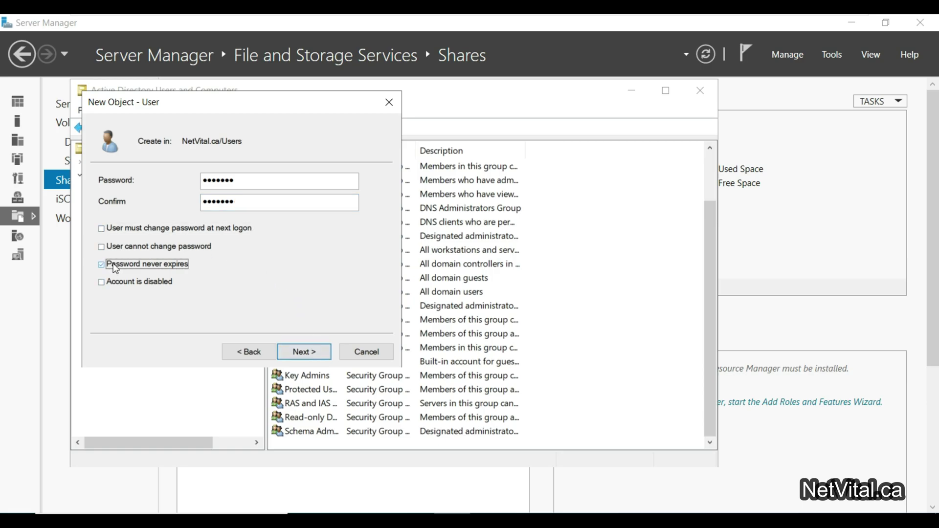
{"action": "left_click", "coordinate": [302, 352]}
{"action": "left_click", "coordinate": [302, 351]}
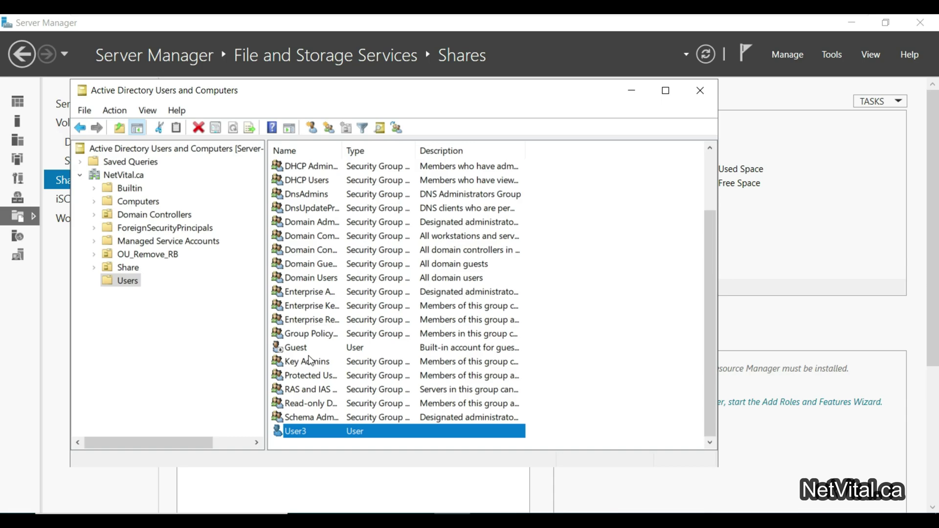
Move User3 into the Share organizational unit and display that unit's contents
{"action": "right_click", "coordinate": [333, 431]}
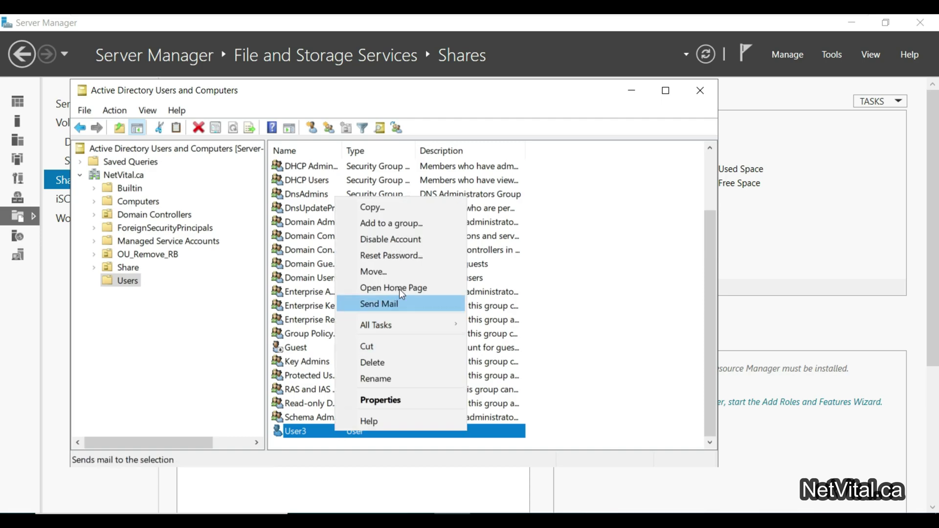
{"action": "left_click", "coordinate": [413, 268]}
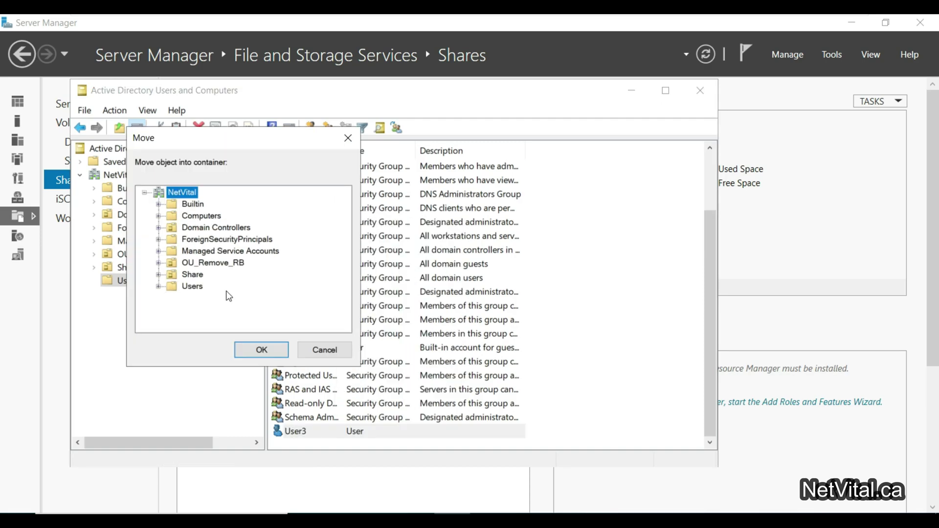
{"action": "left_click", "coordinate": [193, 275]}
{"action": "left_click", "coordinate": [254, 350]}
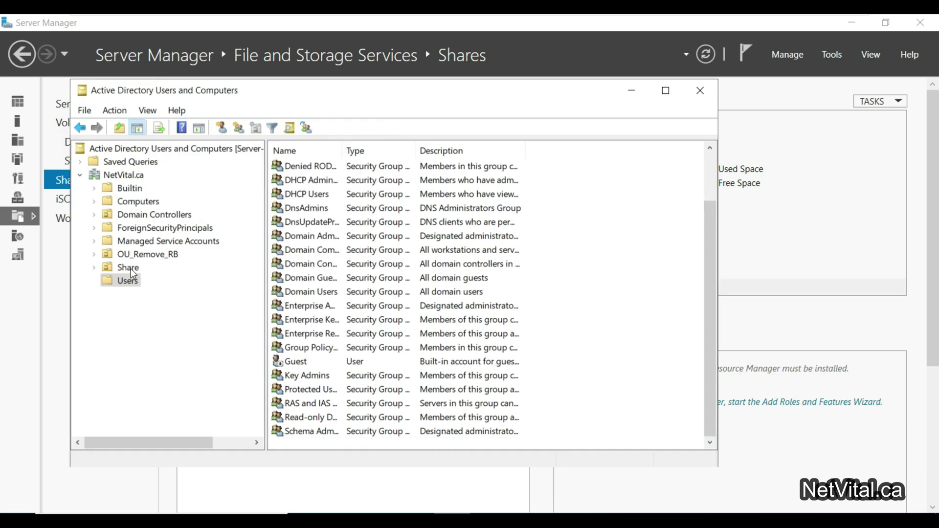
{"action": "left_click", "coordinate": [130, 268]}
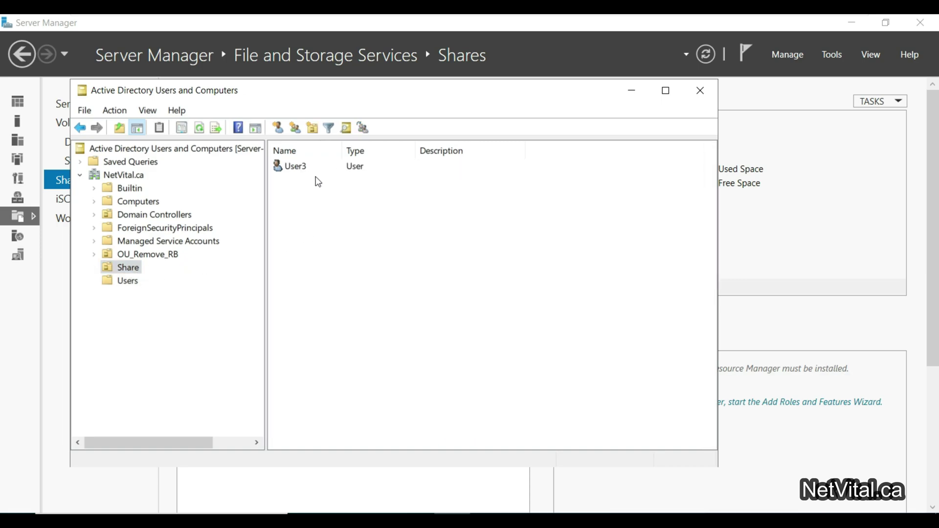
Switch to the Windows client virtual machine and sign in to the NETVITAL domain as user3 with the account password
{"action": "mouse_move", "coordinate": [712, 16]}
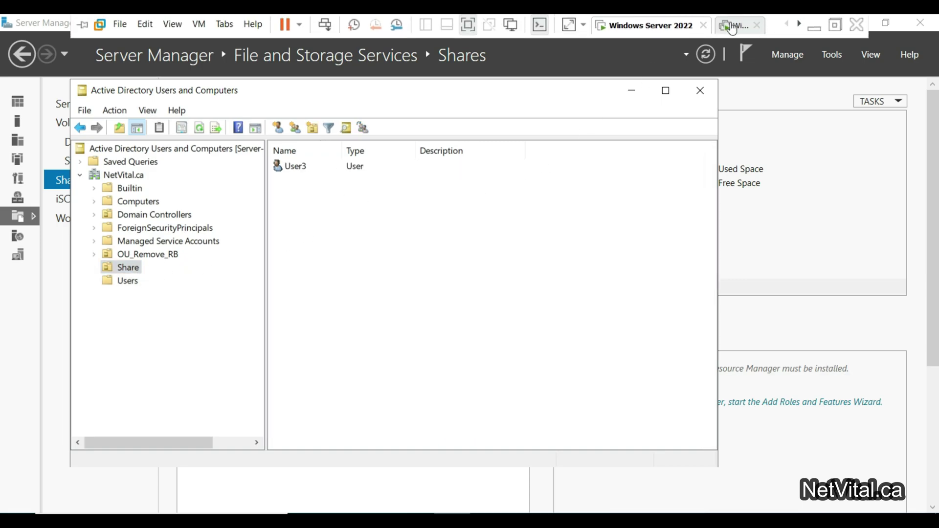
{"action": "left_click", "coordinate": [732, 27]}
{"action": "type", "text": "u"}
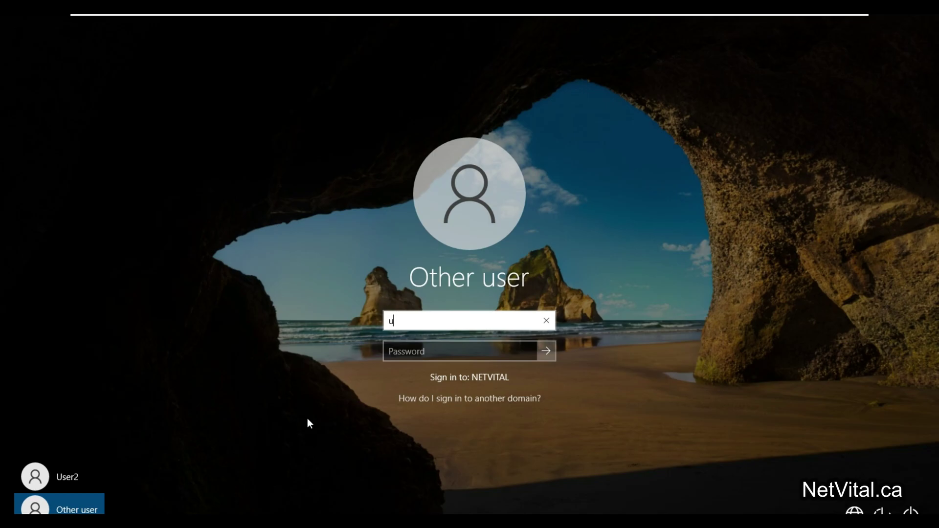
{"action": "type", "text": "ser3"}
{"action": "key", "text": "Tab"}
{"action": "type", "text": "•••••••"}
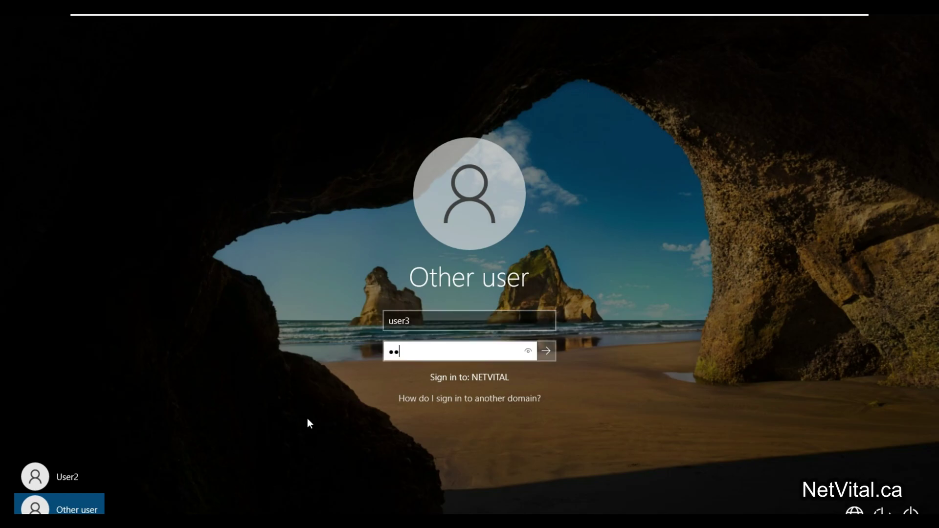
{"action": "key", "text": "Return"}
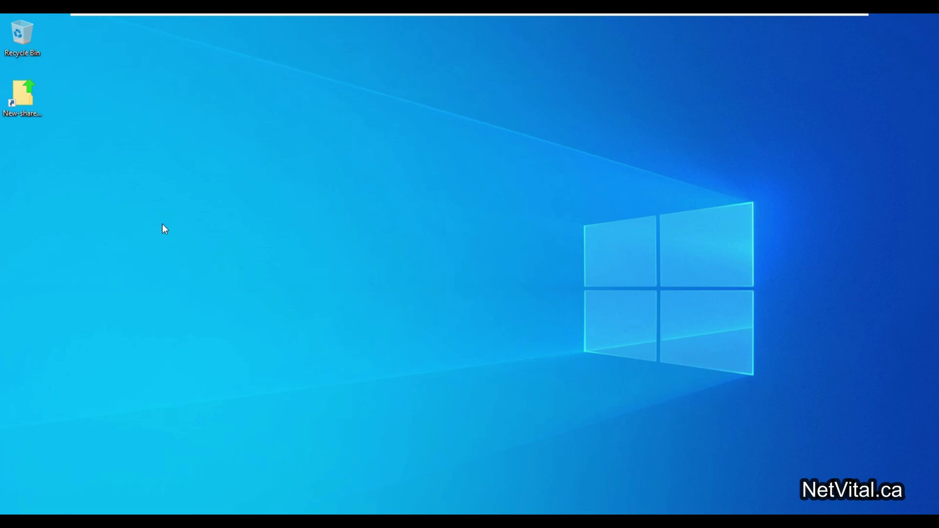
Move the New-share-Folder shortcut away from the Recycle Bin on the desktop and enlarge the desktop icons
{"action": "left_click_drag", "start_coordinate": [23, 104], "coordinate": [292, 163]}
{"action": "left_click", "coordinate": [294, 242]}
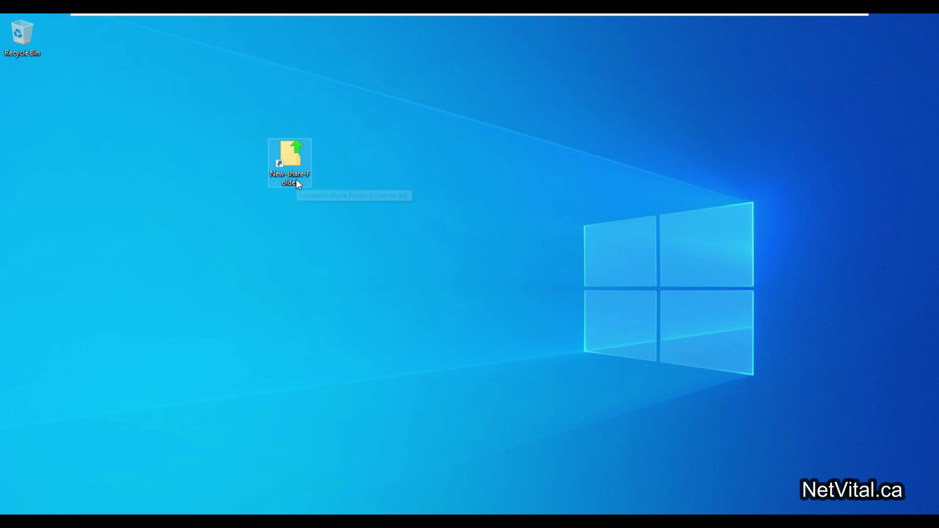
{"action": "scroll", "coordinate": [428, 200], "scroll_direction": "up", "scroll_amount": 3}
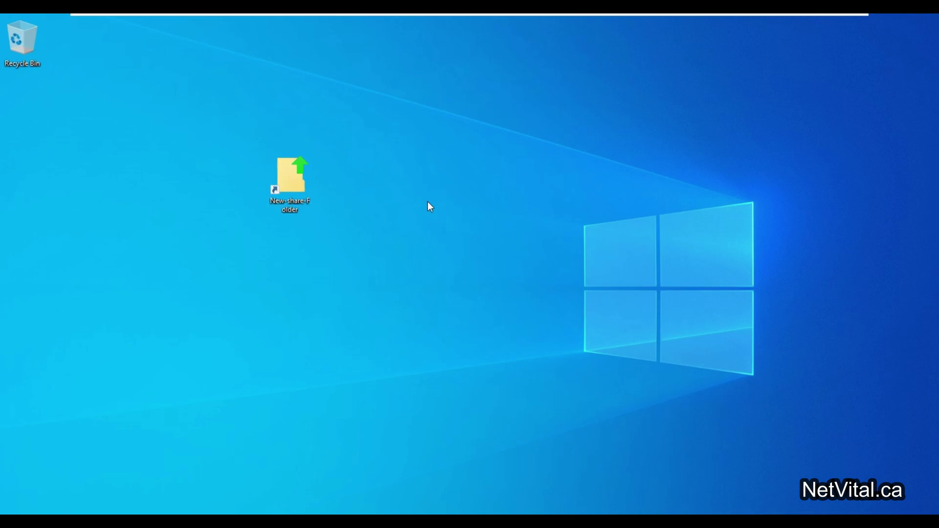
{"action": "scroll", "coordinate": [427, 202], "scroll_direction": "up", "scroll_amount": 2}
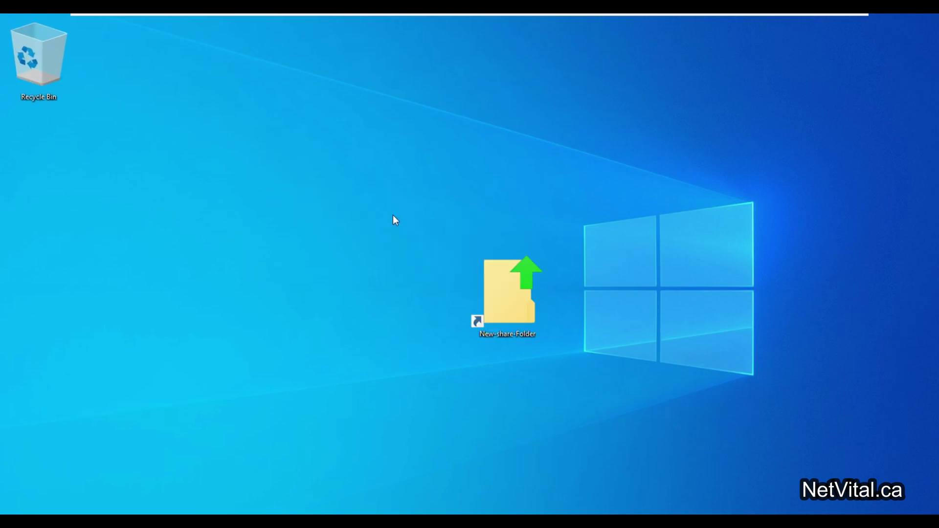
Open the shared folder through the New-share-Folder shortcut, view the Test text document, and close the document
{"action": "double_click", "coordinate": [504, 304]}
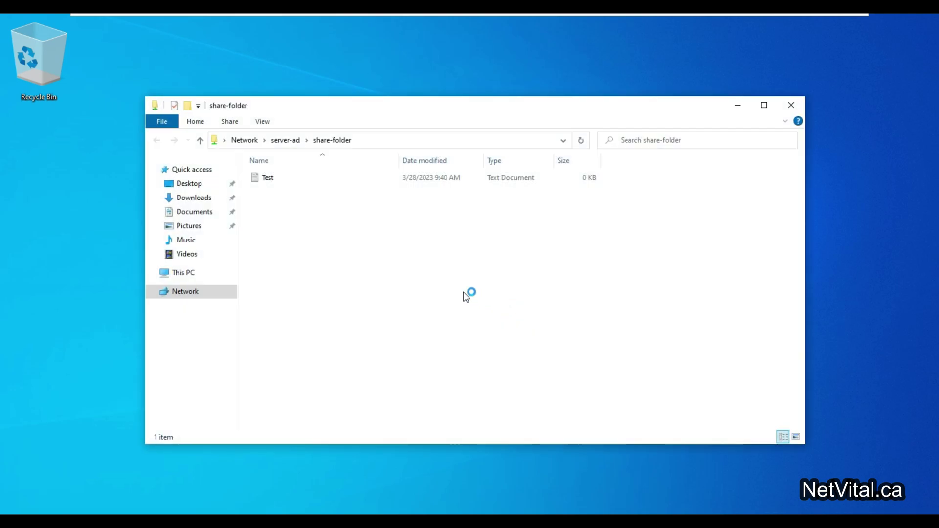
{"action": "double_click", "coordinate": [291, 178]}
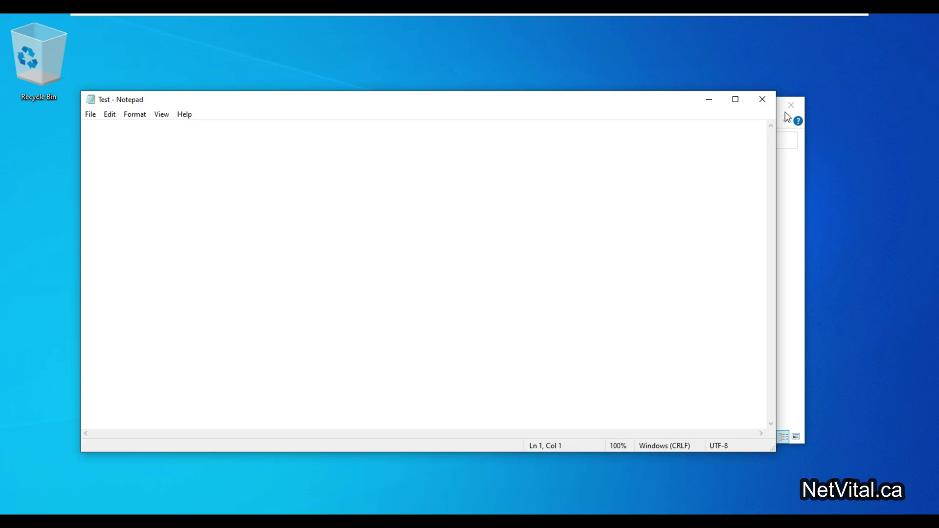
{"action": "left_click", "coordinate": [761, 100]}
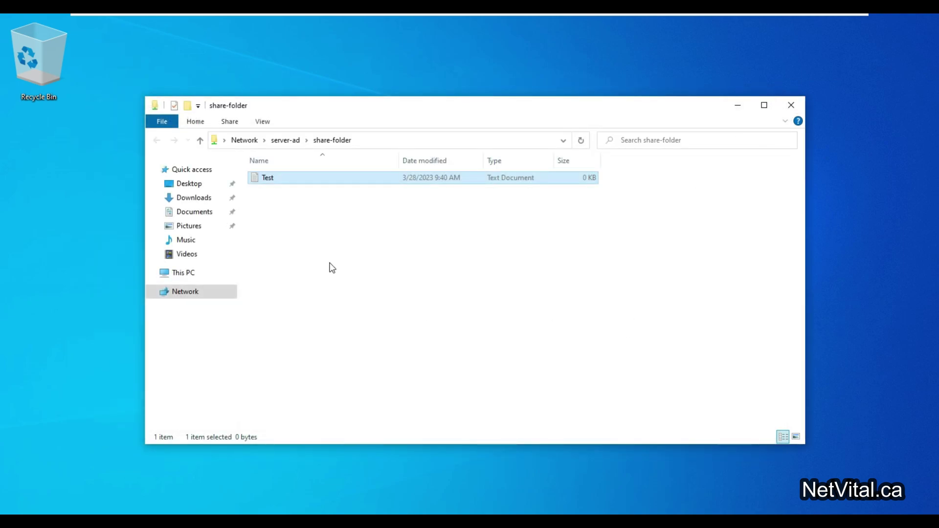
Reopen the Test document, write "Please subscribe and like", and start a second line with "Tha"
{"action": "double_click", "coordinate": [292, 178]}
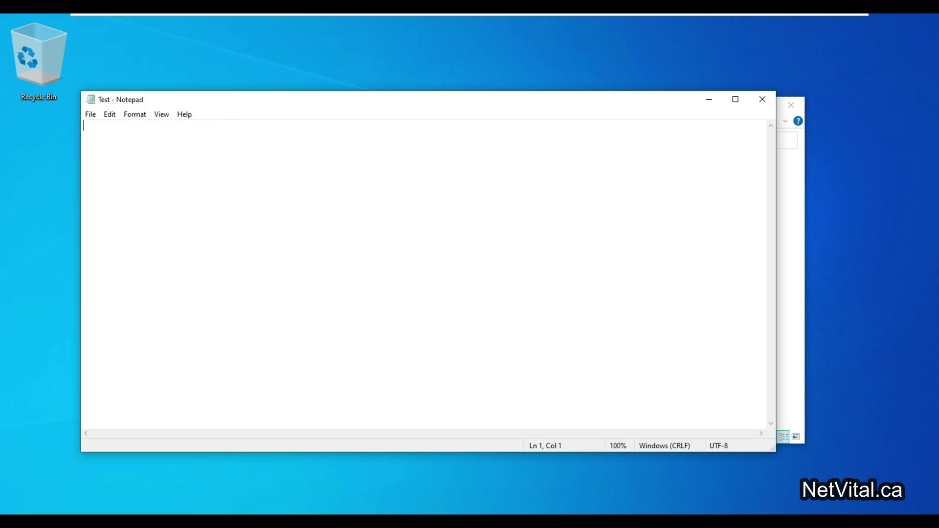
{"action": "type", "text": "Please sub"}
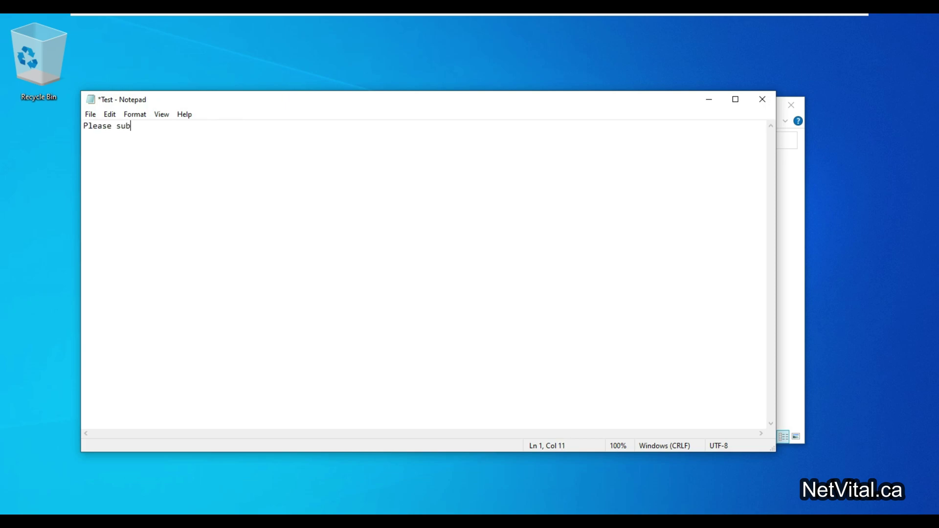
{"action": "type", "text": "scri"}
{"action": "key", "text": "BackSpace"}
{"action": "type", "text": "ribe and "}
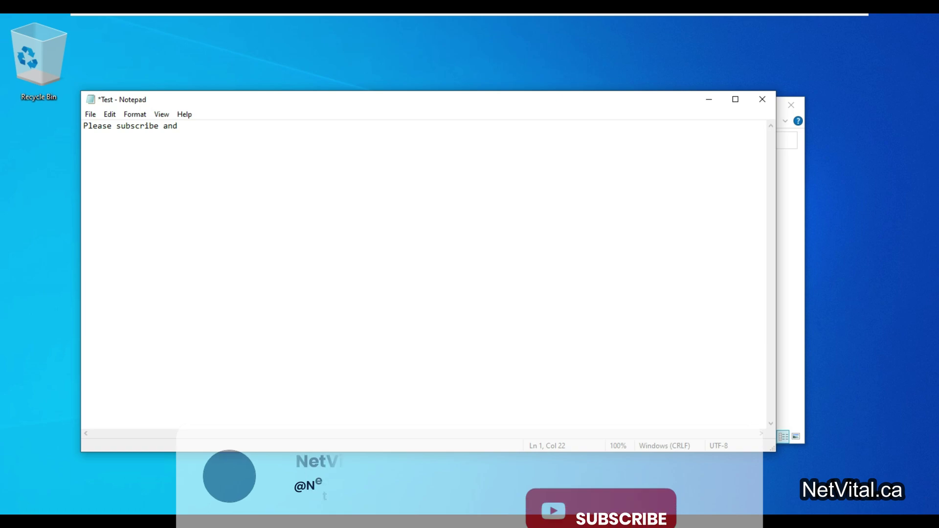
{"action": "type", "text": "like"}
{"action": "key", "text": "Return"}
{"action": "type", "text": "Tha"}
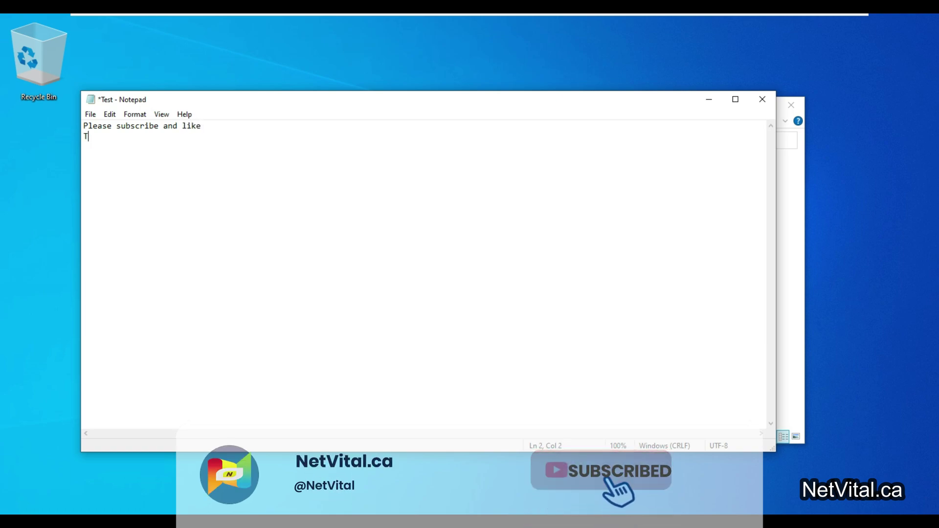